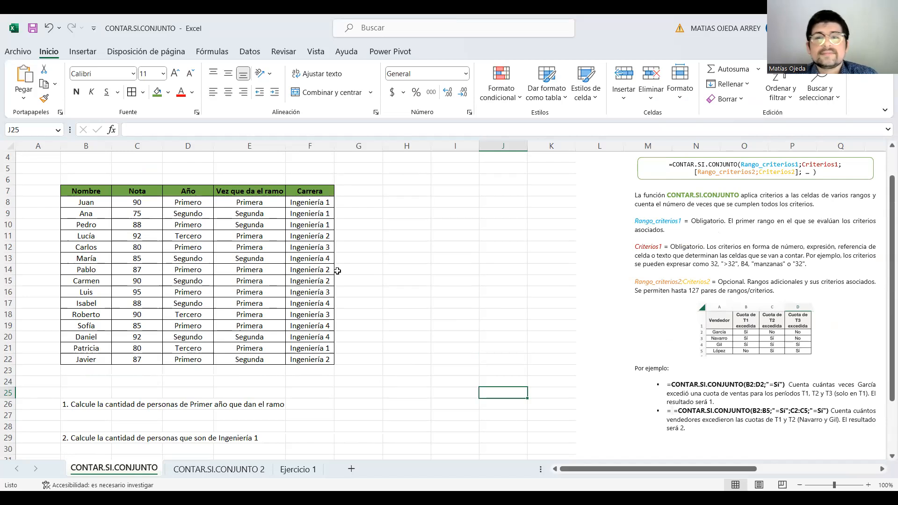
- Examine the student table's columns, the exercise questions below it and the CONTAR.SI.CONJUNTO syntax notes
{"action": "left_click_drag", "start_coordinate": [311, 192], "coordinate": [319, 358]}
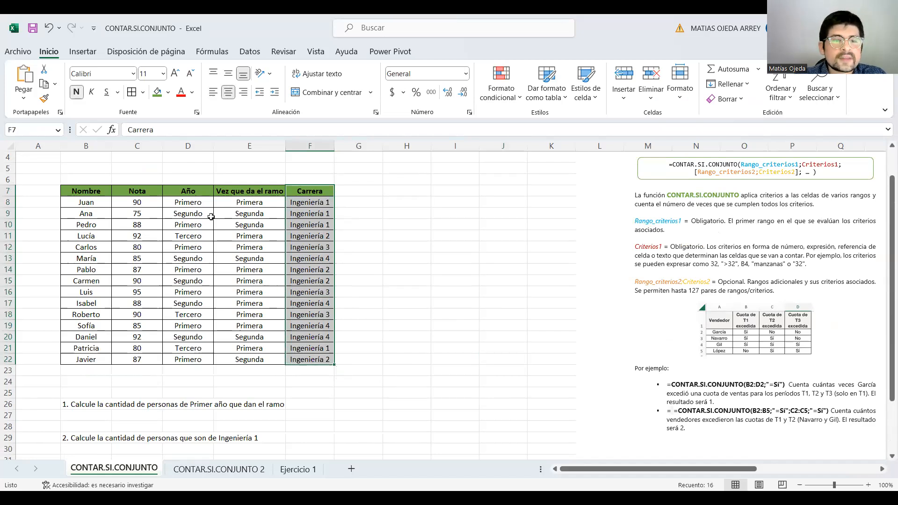
{"action": "left_click", "coordinate": [89, 190]}
{"action": "left_click_drag", "start_coordinate": [89, 190], "coordinate": [129, 357]}
{"action": "left_click_drag", "start_coordinate": [141, 191], "coordinate": [142, 358]}
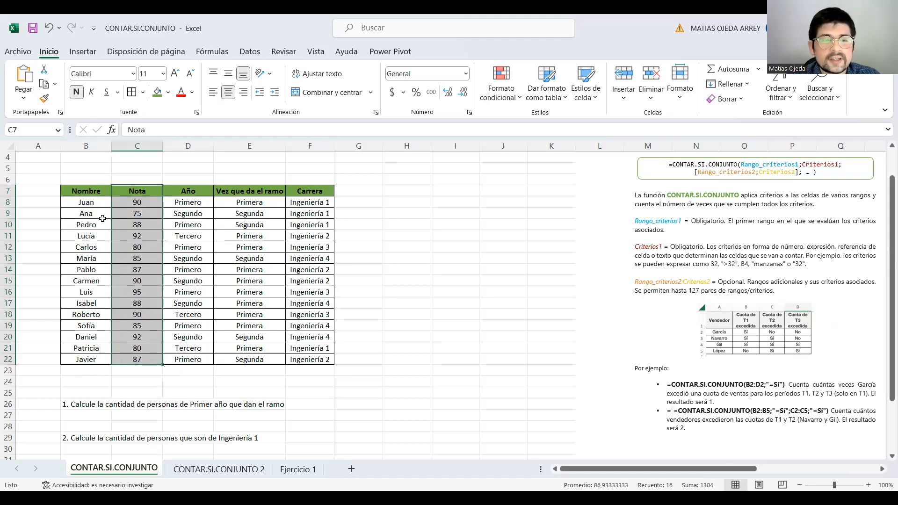
{"action": "left_click_drag", "start_coordinate": [178, 189], "coordinate": [183, 345]}
{"action": "left_click", "coordinate": [183, 346]}
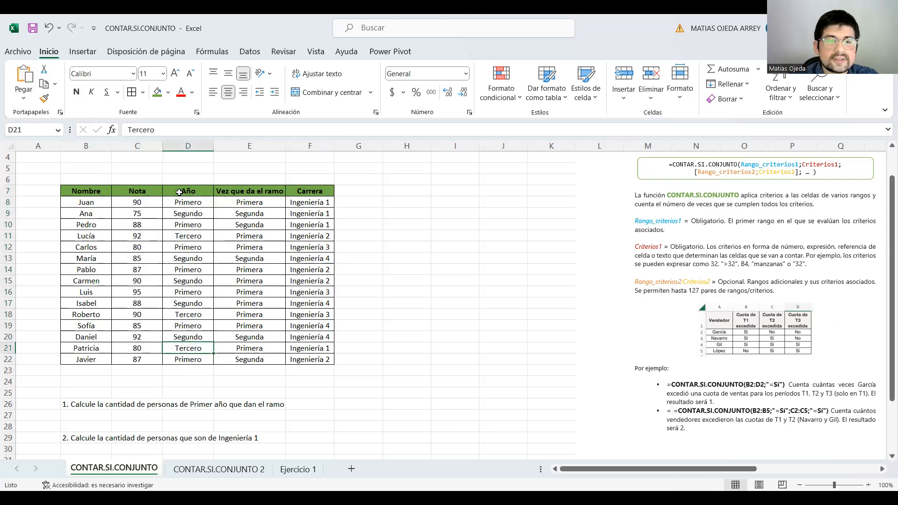
{"action": "left_click_drag", "start_coordinate": [179, 193], "coordinate": [181, 203]}
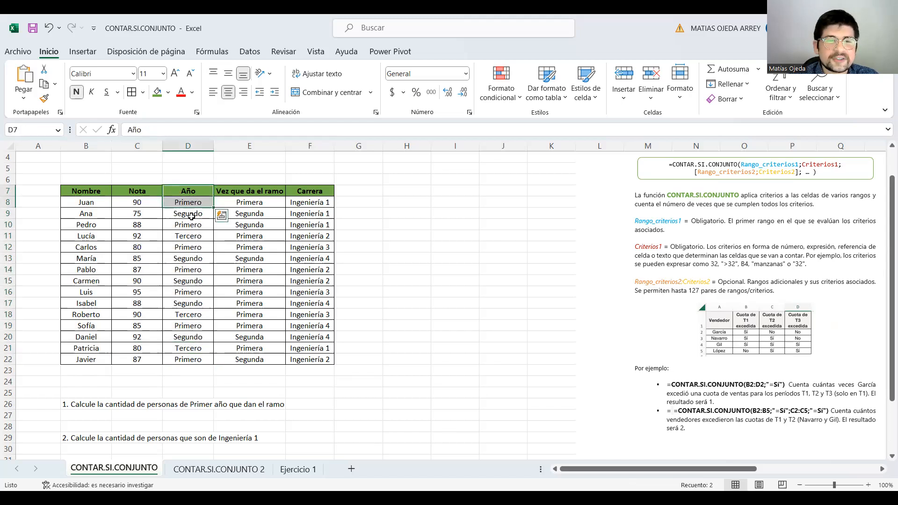
{"action": "left_click", "coordinate": [259, 219]}
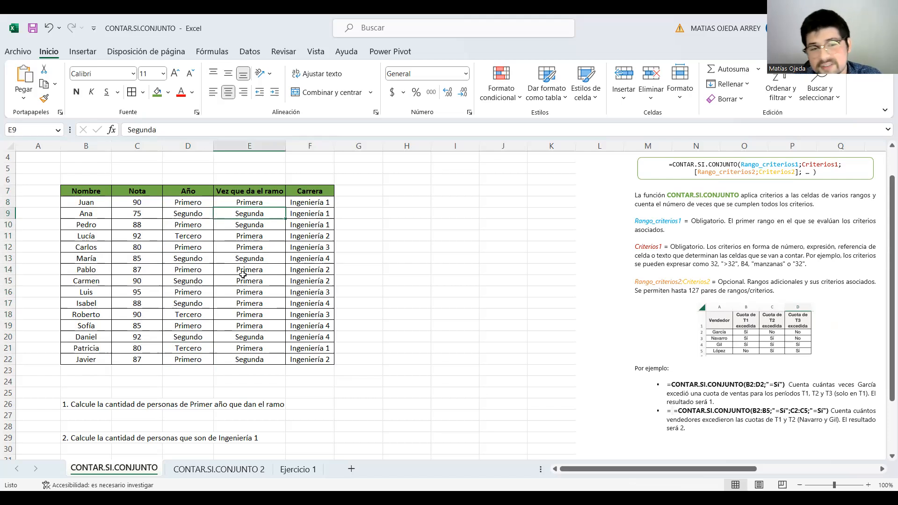
{"action": "scroll", "coordinate": [304, 311], "scroll_direction": "down", "scroll_amount": 1}
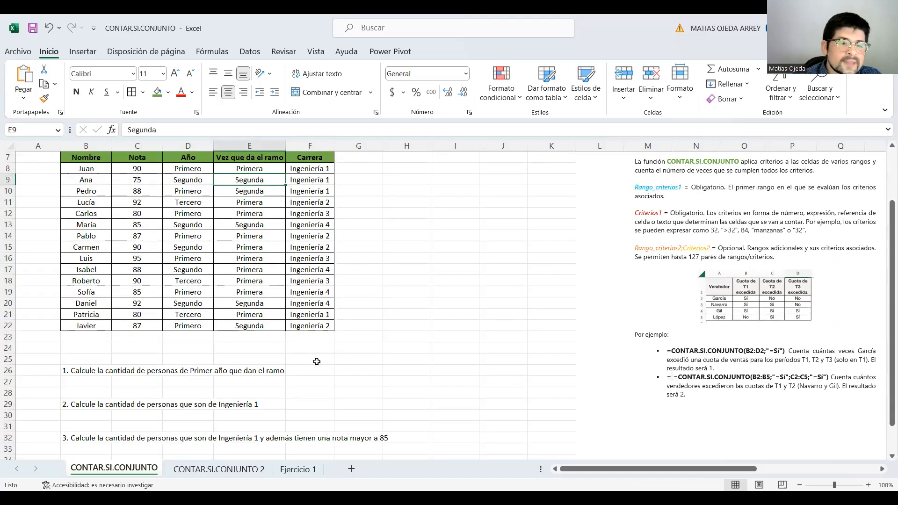
{"action": "scroll", "coordinate": [316, 362], "scroll_direction": "up", "scroll_amount": 1}
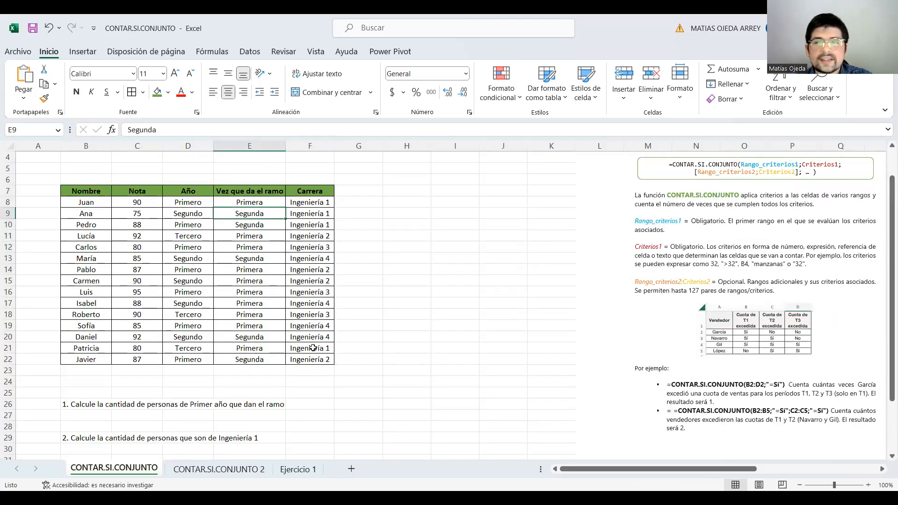
{"action": "scroll", "coordinate": [316, 361], "scroll_direction": "up", "scroll_amount": 1}
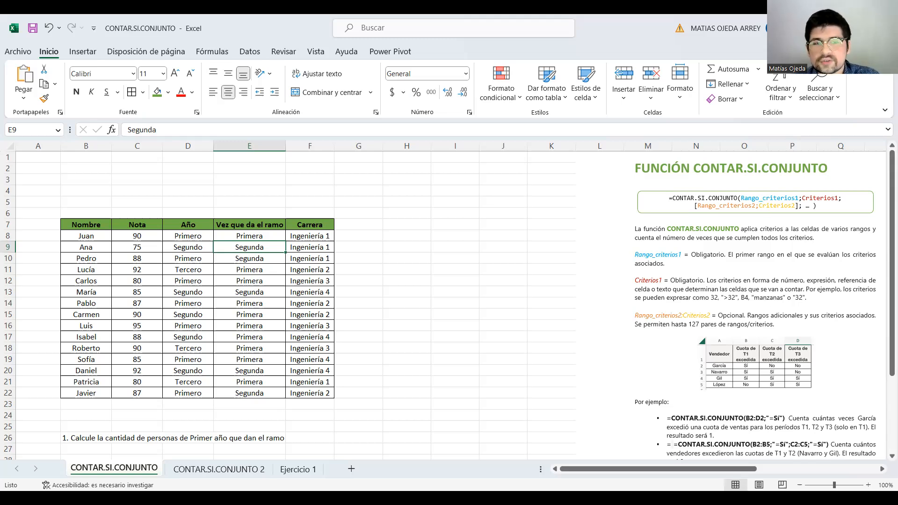
{"action": "left_click", "coordinate": [406, 292]}
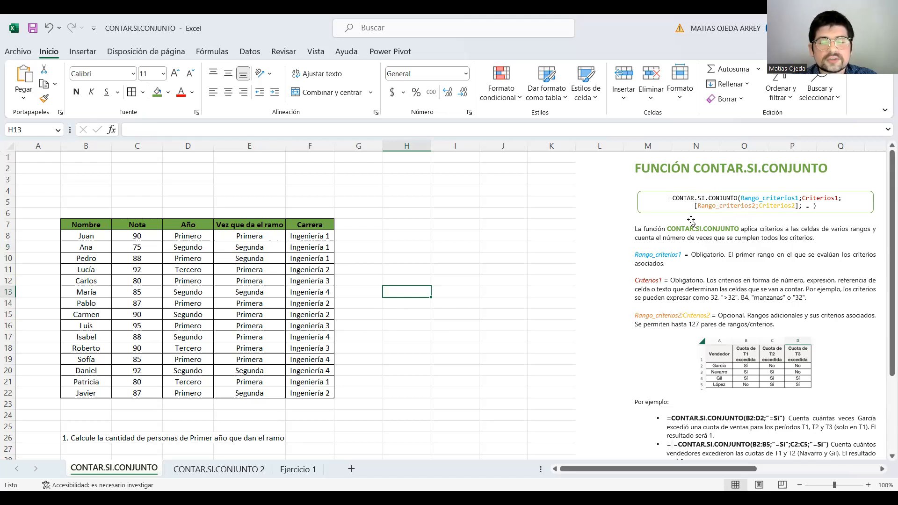
{"action": "left_click", "coordinate": [420, 385]}
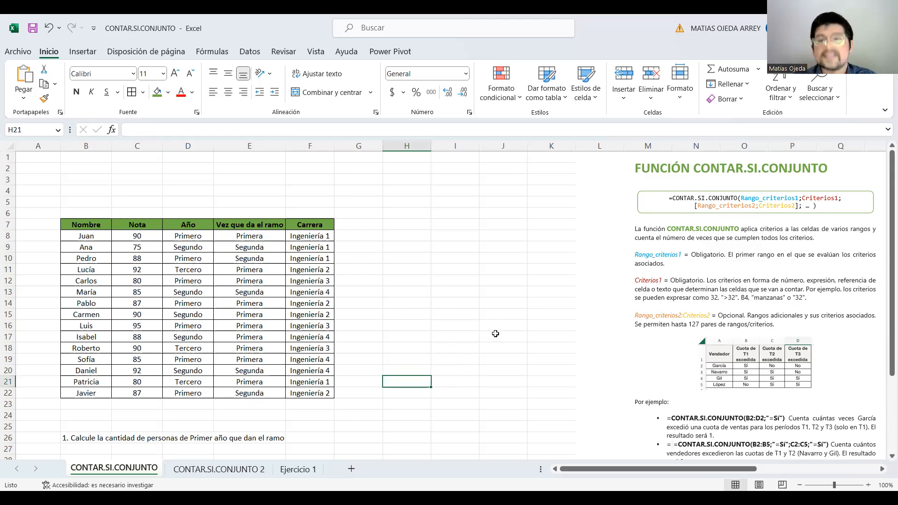
- Start a CONTAR.SI.CONJUNTO formula in B27 with the Año values D8:D22 as the first criteria range
{"action": "scroll", "coordinate": [478, 333], "scroll_direction": "down", "scroll_amount": 1}
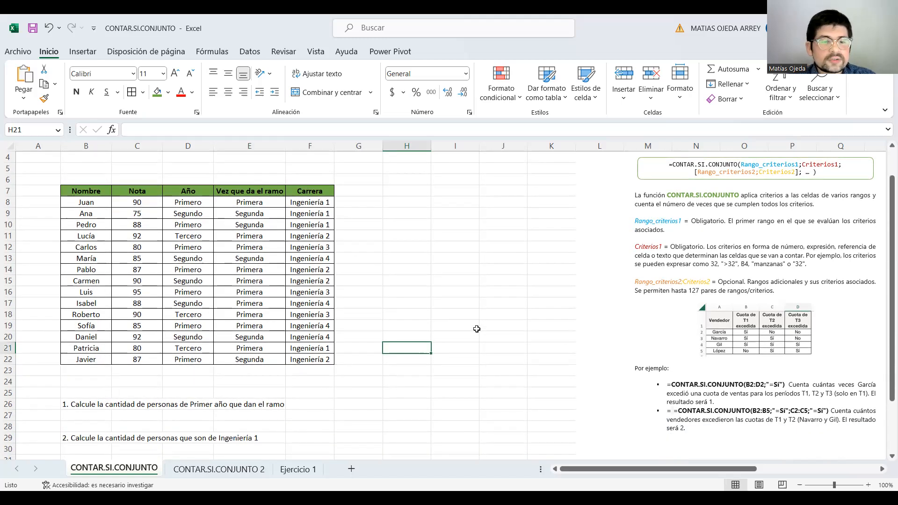
{"action": "left_click", "coordinate": [102, 418]}
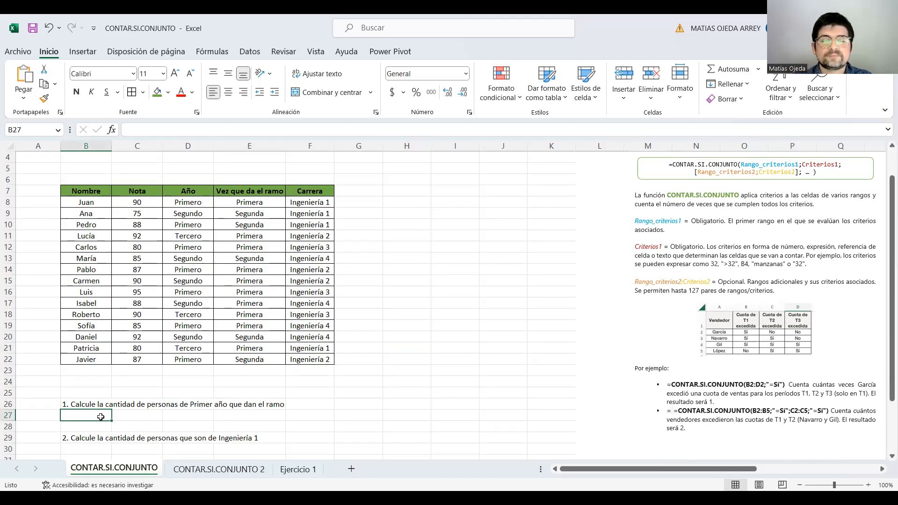
{"action": "type", "text": "="}
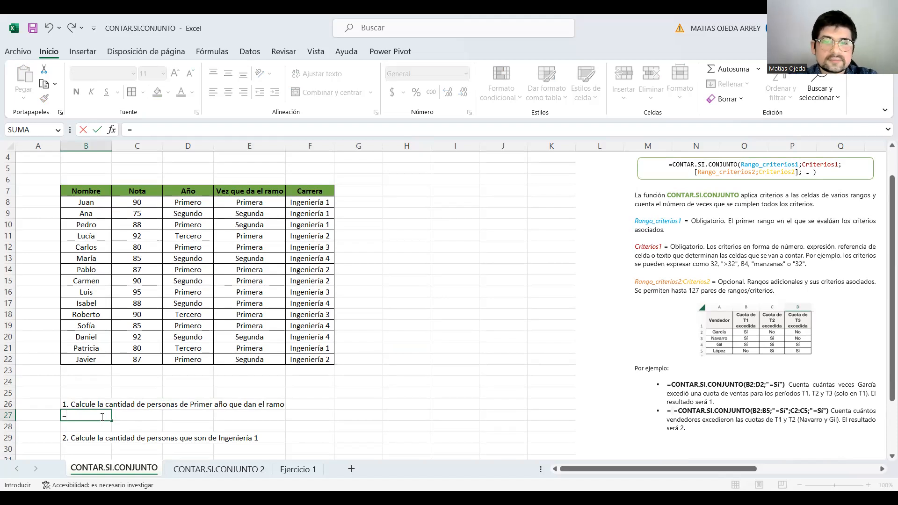
{"action": "type", "text": "CONTAR."}
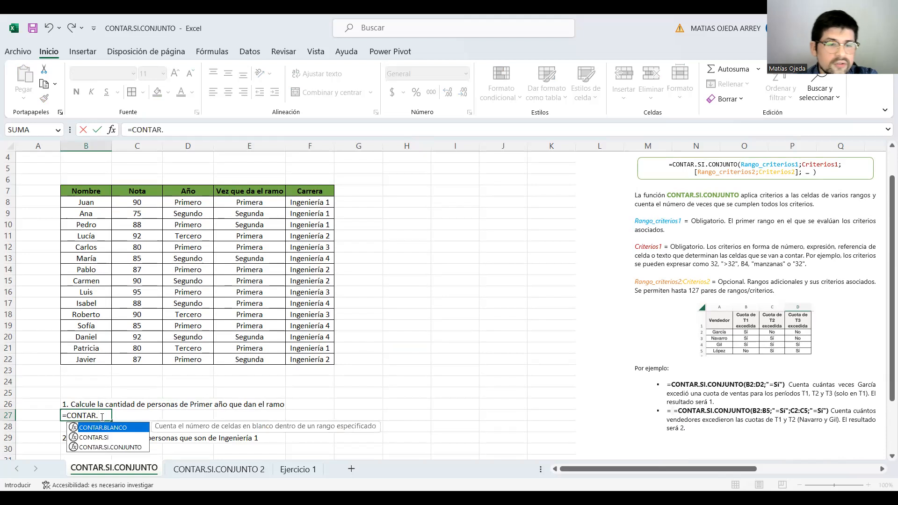
{"action": "double_click", "coordinate": [105, 448]}
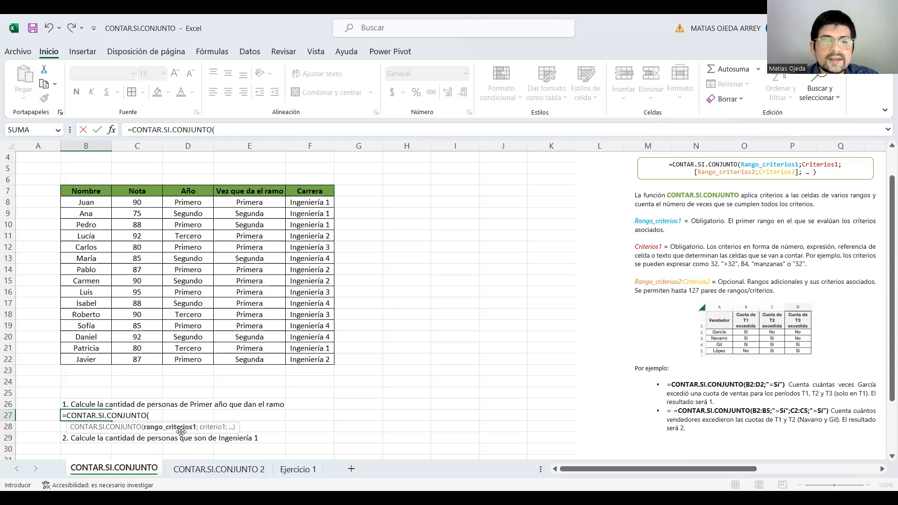
{"action": "left_click", "coordinate": [192, 203]}
{"action": "left_click_drag", "start_coordinate": [192, 203], "coordinate": [192, 363]}
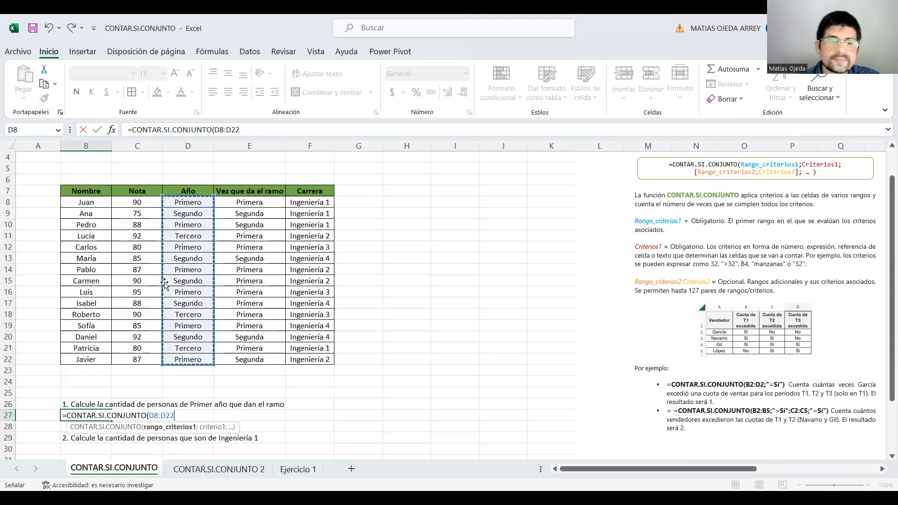
- Complete the B27 formula with "Primero" as its only criterion and enter it
{"action": "type", "text": ";"}
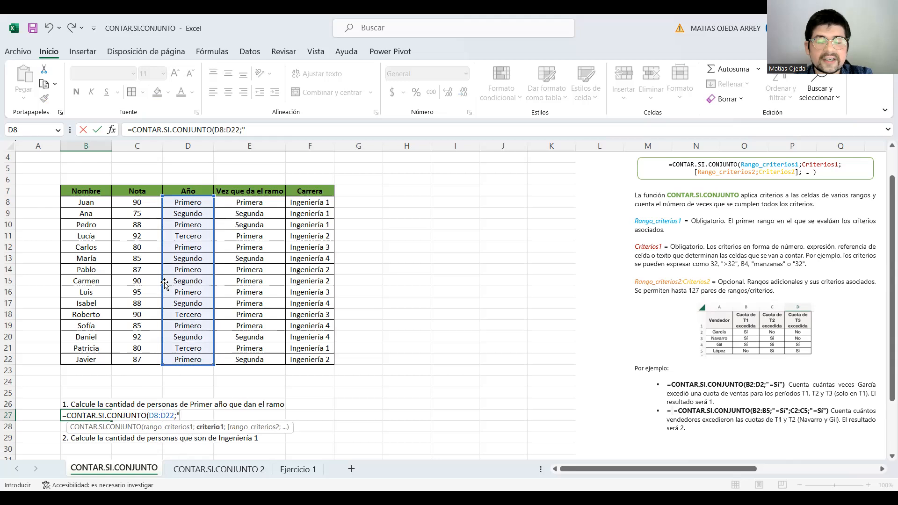
{"action": "type", "text": "\"pRIMER"}
{"action": "key", "text": "BackSpace"}
{"action": "key", "text": "BackSpace"}
{"action": "key", "text": "BackSpace"}
{"action": "key", "text": "BackSpace"}
{"action": "key", "text": "BackSpace"}
{"action": "key", "text": "BackSpace"}
{"action": "type", "text": "Primero"}
{"action": "key", "text": "BackSpace"}
{"action": "key", "text": "BackSpace"}
{"action": "key", "text": "BackSpace"}
{"action": "key", "text": "BackSpace"}
{"action": "key", "text": "BackSpace"}
{"action": "type", "text": "ime"}
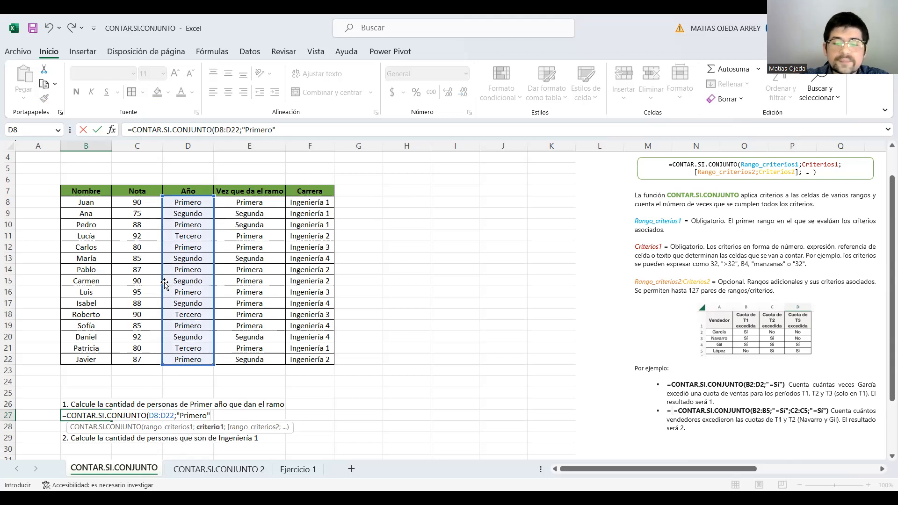
{"action": "type", "text": ";"}
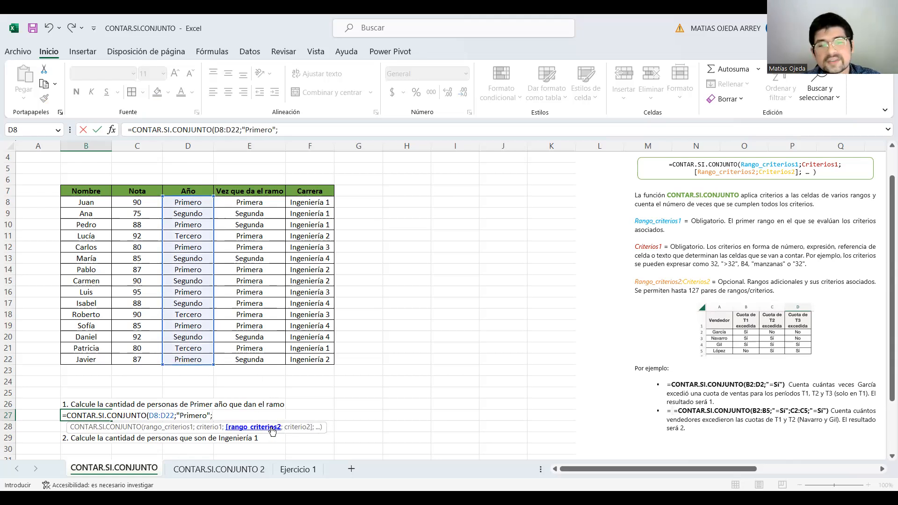
{"action": "key", "text": "BackSpace"}
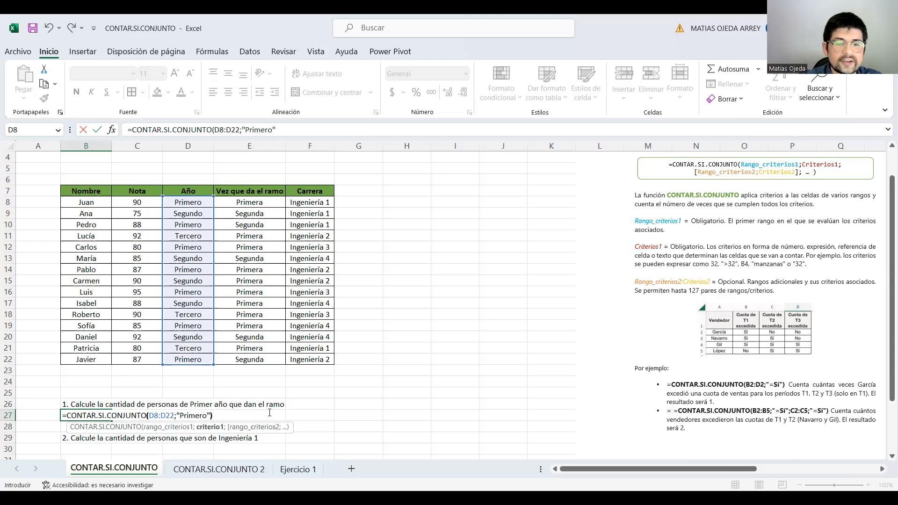
{"action": "key", "text": "Return"}
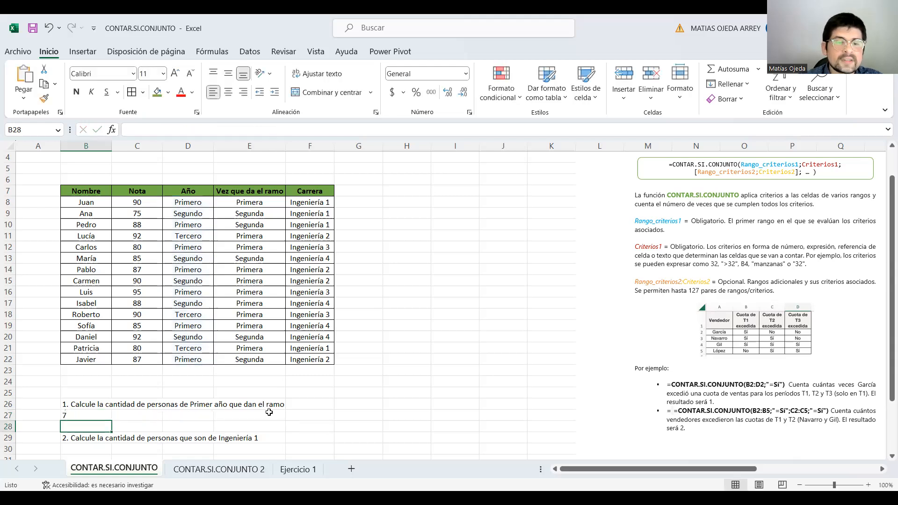
- Select all the "Primero" cells in the Año column to check the count for question 1
{"action": "left_click", "coordinate": [188, 203]}
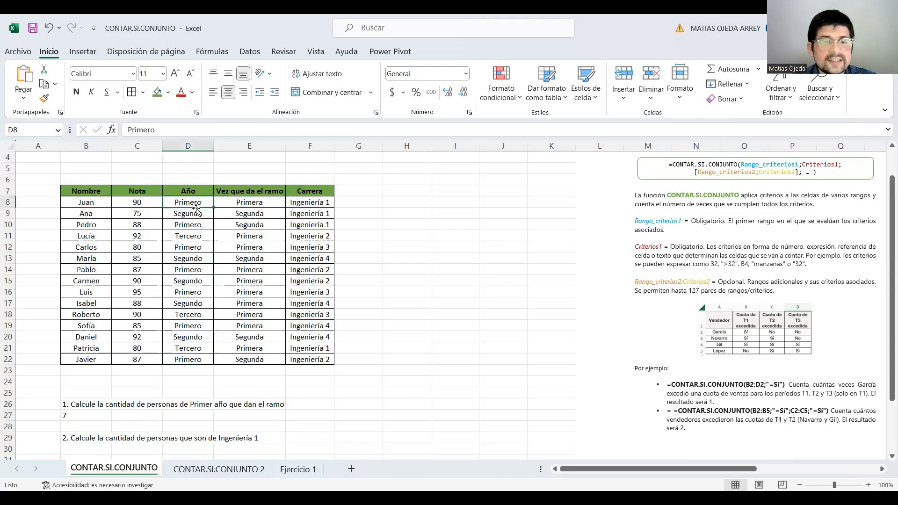
{"action": "left_click", "coordinate": [204, 247], "text": "ctrl"}
{"action": "left_click", "coordinate": [204, 270], "text": "ctrl"}
{"action": "left_click", "coordinate": [201, 293], "text": "ctrl"}
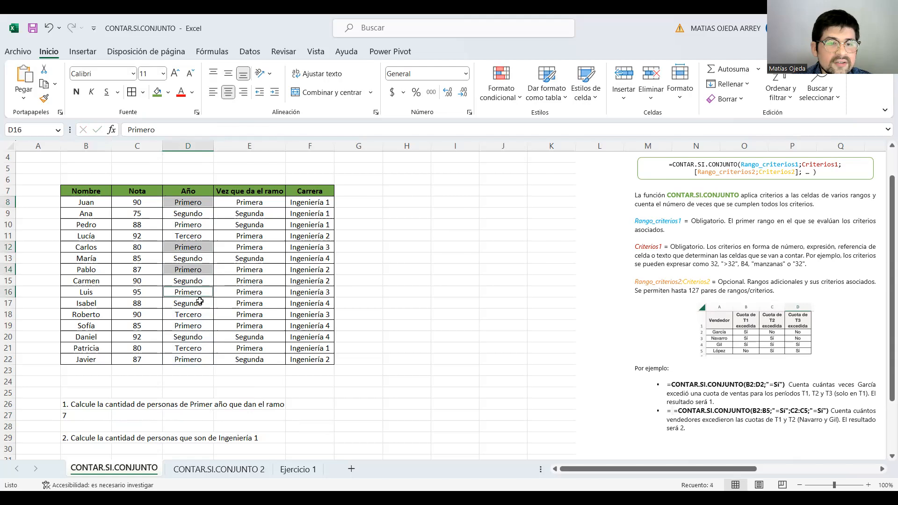
{"action": "left_click", "coordinate": [196, 361], "text": "ctrl"}
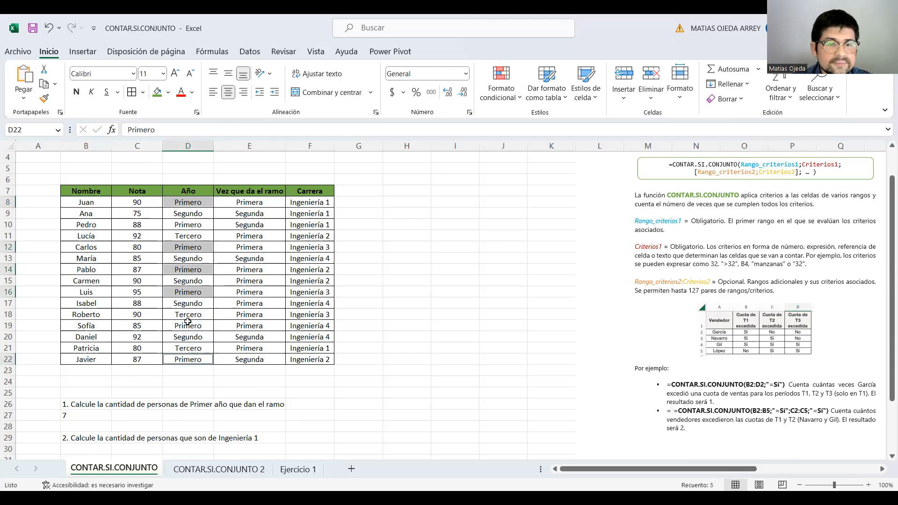
{"action": "left_click", "coordinate": [188, 326], "text": "ctrl"}
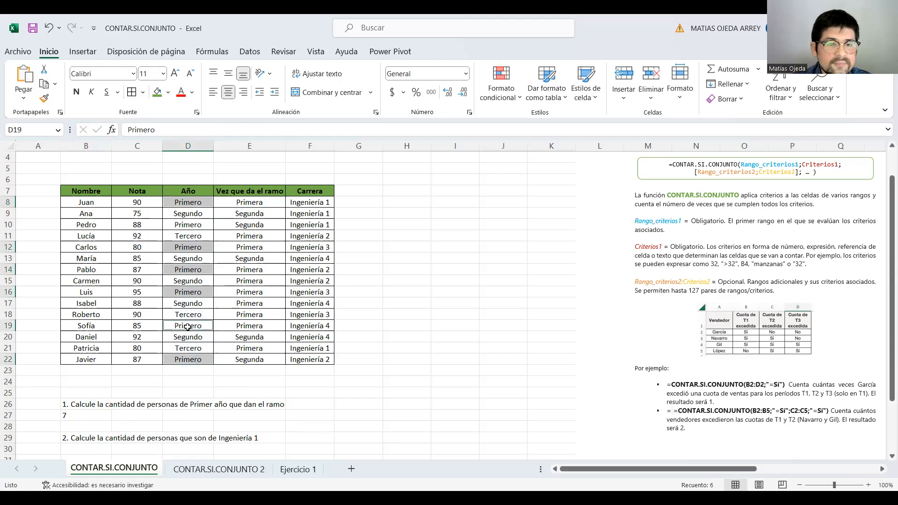
{"action": "left_click", "coordinate": [200, 225], "text": "ctrl"}
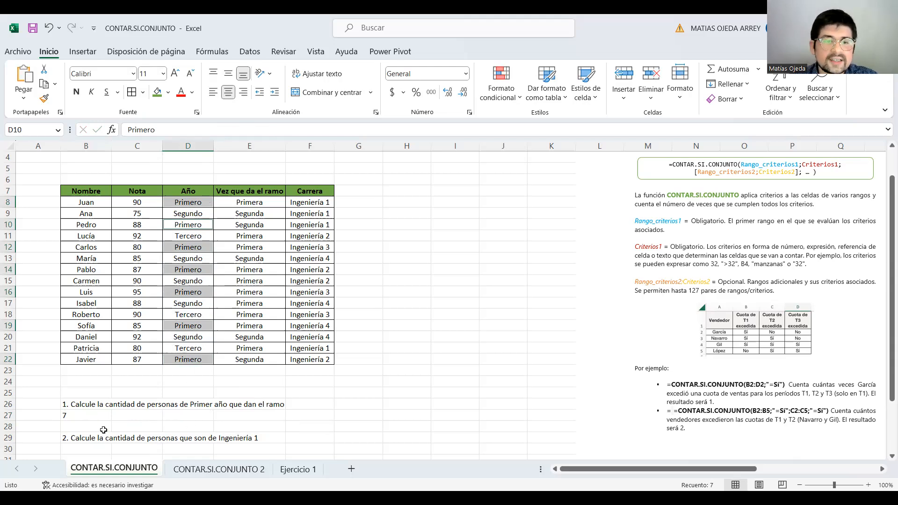
{"action": "left_click", "coordinate": [358, 428]}
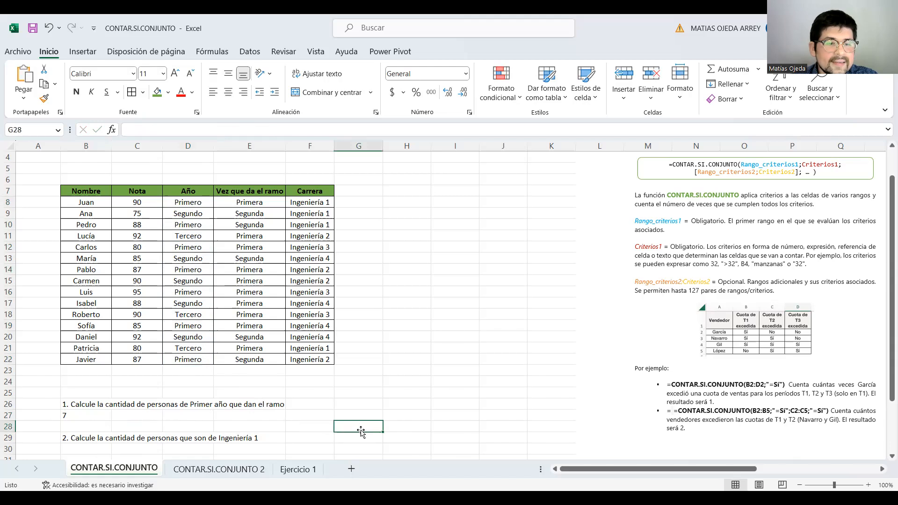
{"action": "scroll", "coordinate": [363, 431], "scroll_direction": "down", "scroll_amount": 1}
{"action": "scroll", "coordinate": [281, 404], "scroll_direction": "up", "scroll_amount": 1}
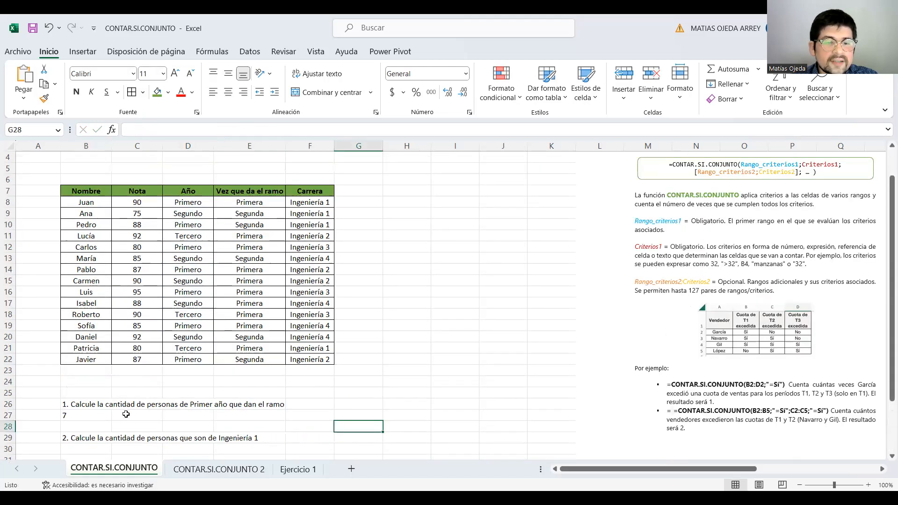
- Start a CONTAR.SI.CONJUNTO formula in B30 with the Carrera values F8:F22 as the first criteria range
{"action": "scroll", "coordinate": [126, 414], "scroll_direction": "down", "scroll_amount": 1}
{"action": "left_click", "coordinate": [95, 417]}
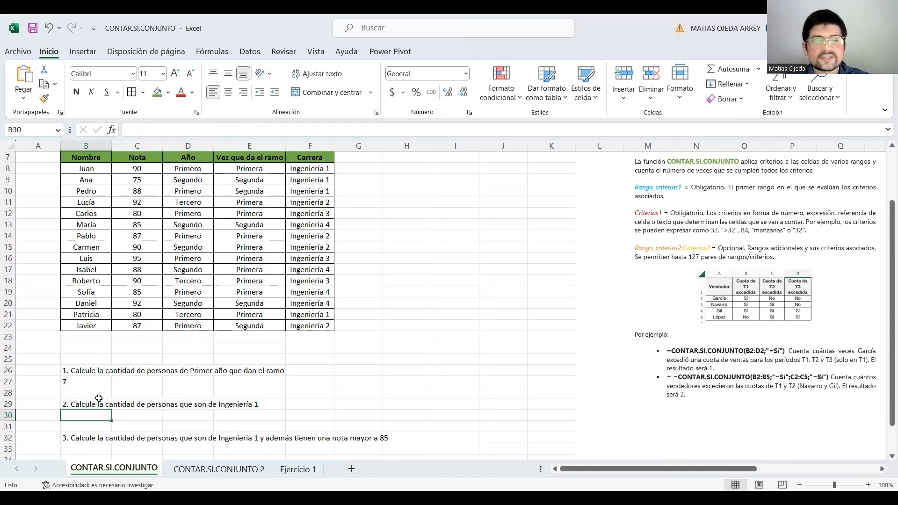
{"action": "left_click", "coordinate": [78, 381]}
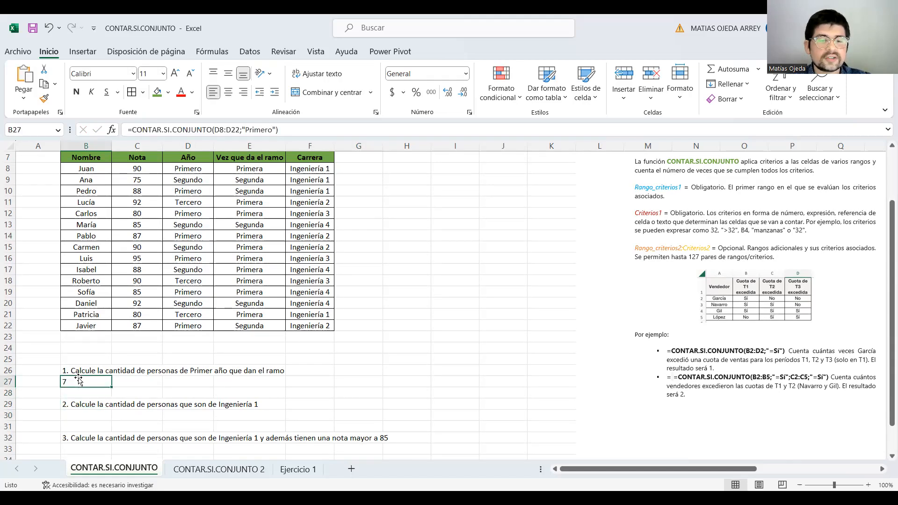
{"action": "left_click", "coordinate": [87, 417]}
{"action": "type", "text": "="}
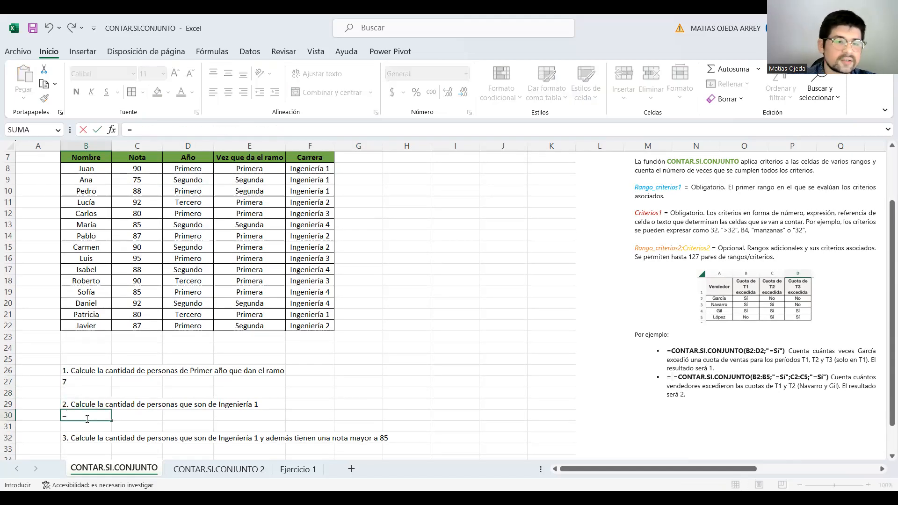
{"action": "type", "text": "conta"}
{"action": "left_click", "coordinate": [115, 454]}
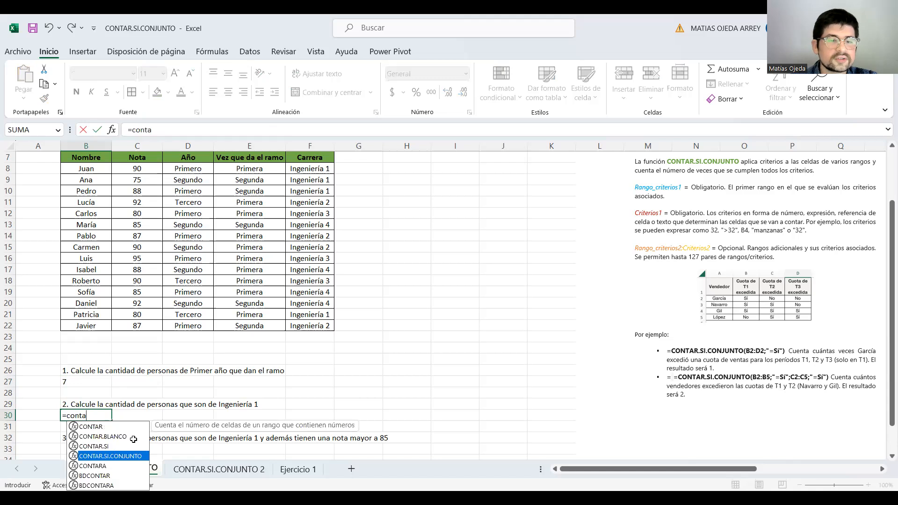
{"action": "key", "text": "Tab"}
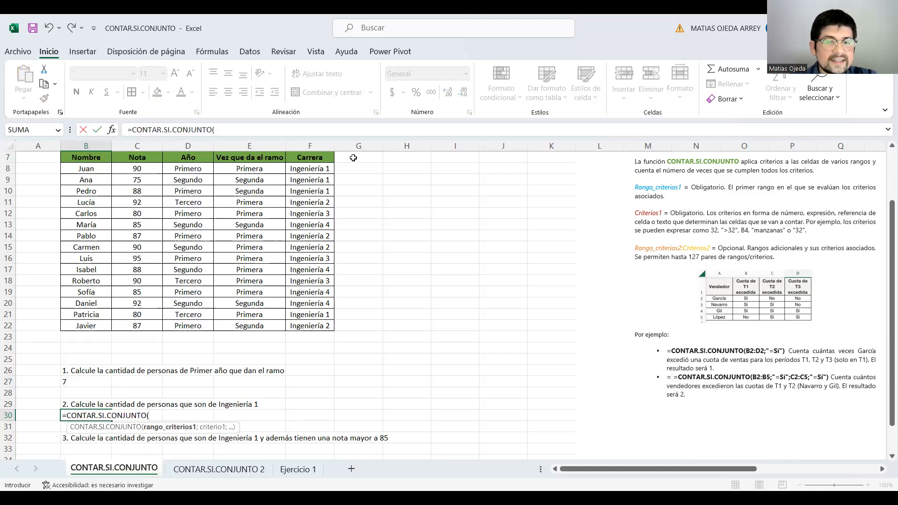
{"action": "left_click_drag", "start_coordinate": [326, 168], "coordinate": [322, 325]}
- Complete the B30 formula with "Ingeniería 1" as its only criterion and enter it
{"action": "type", "text": ";\""}
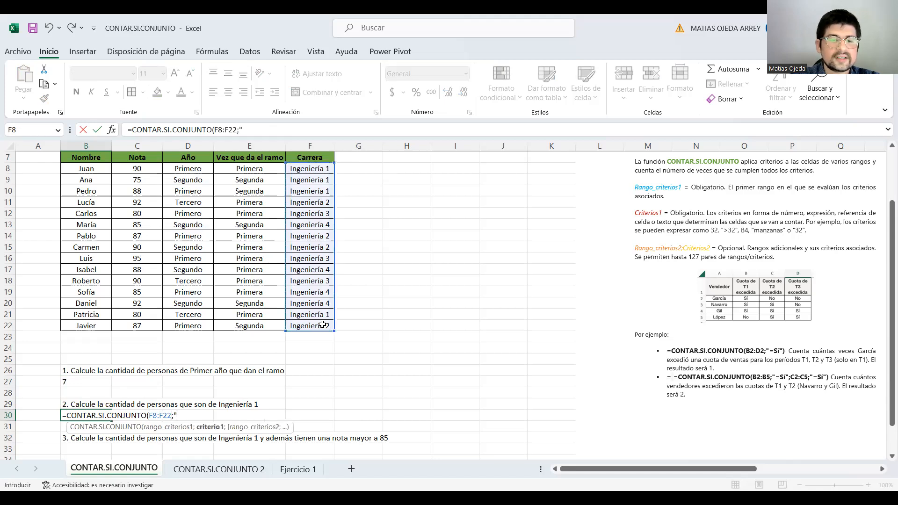
{"action": "type", "text": "Ing"}
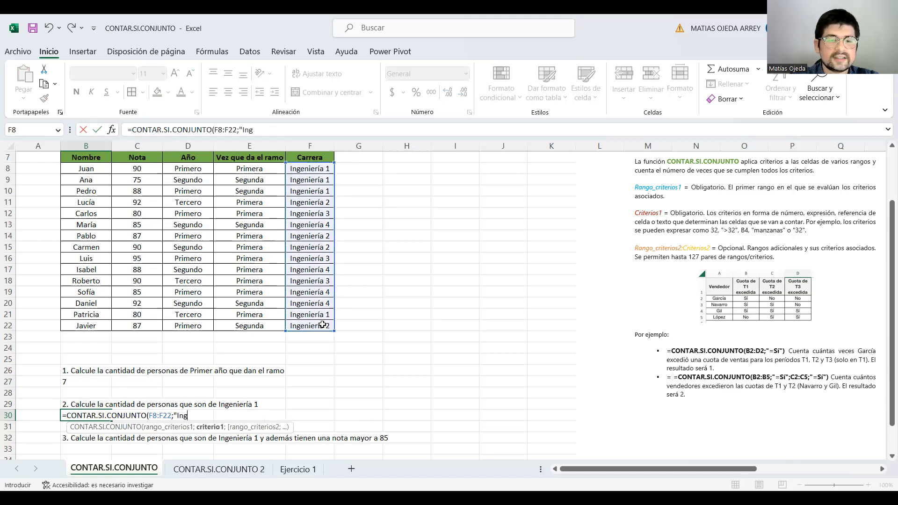
{"action": "type", "text": "eniería 1\""}
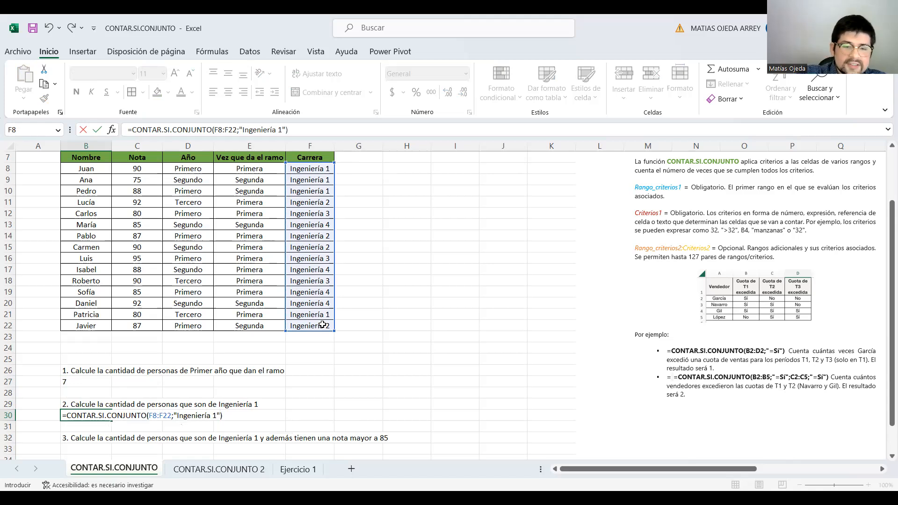
{"action": "key", "text": "Return"}
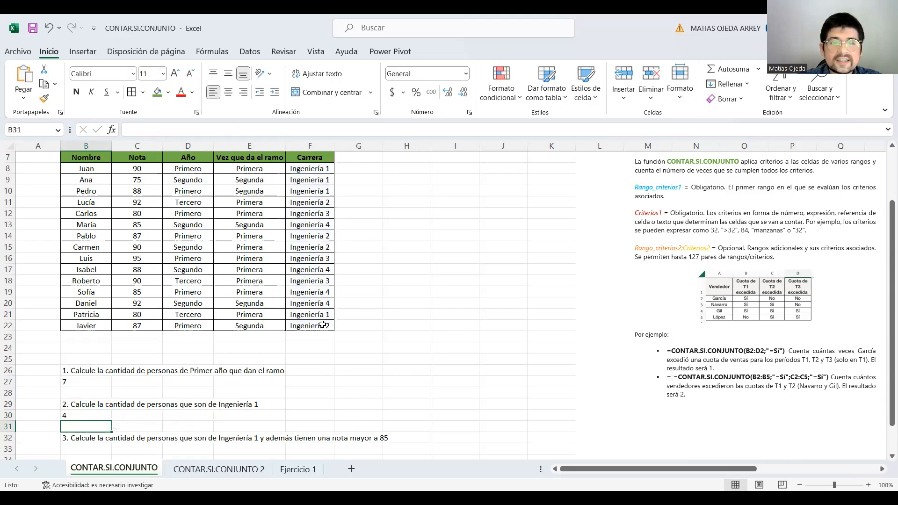
- Select all the "Ingeniería 1" cells in the Carrera column to check the count for question 2
{"action": "left_click_drag", "start_coordinate": [322, 168], "coordinate": [323, 191]}
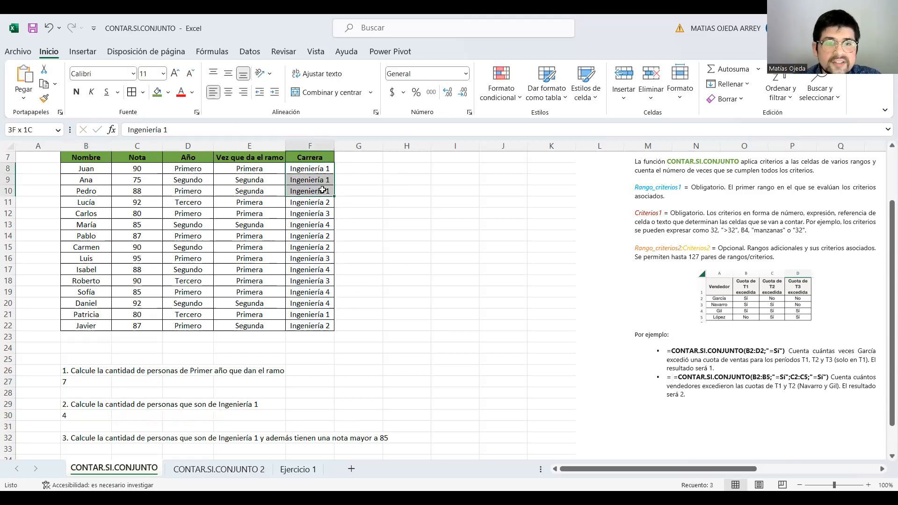
{"action": "left_click", "coordinate": [322, 313], "text": "ctrl"}
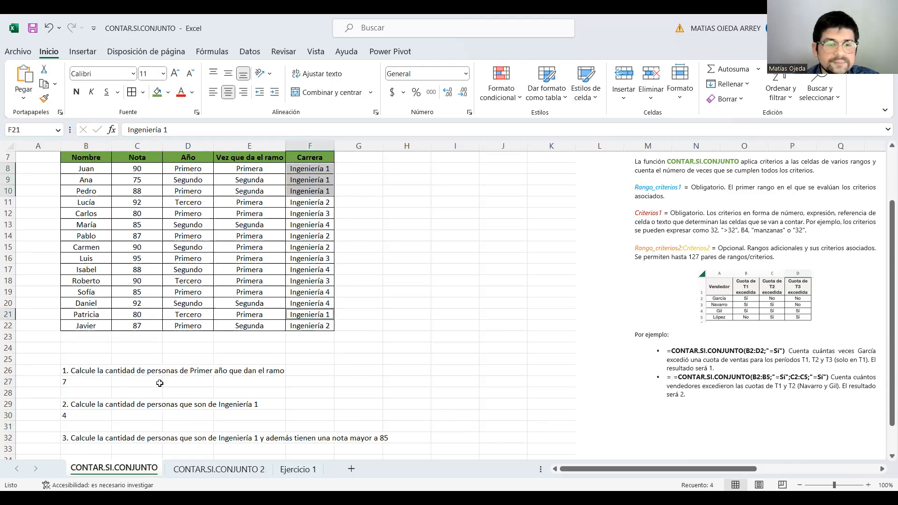
{"action": "left_click", "coordinate": [115, 439]}
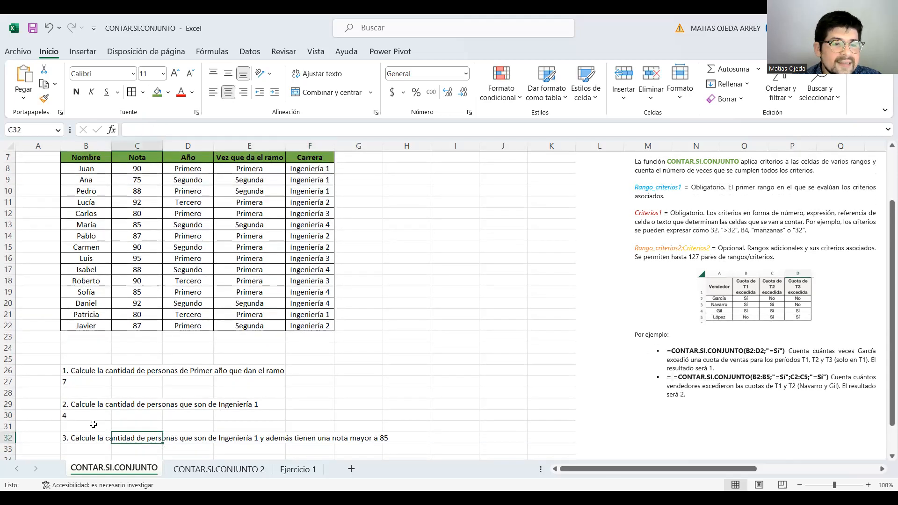
- Start a CONTAR.SI.CONJUNTO formula in B33 with the Carrera values F8:F22 as first range and "Ingeniería 1" as first criterion
{"action": "left_click", "coordinate": [86, 447]}
{"action": "scroll", "coordinate": [141, 413], "scroll_direction": "down", "scroll_amount": 1}
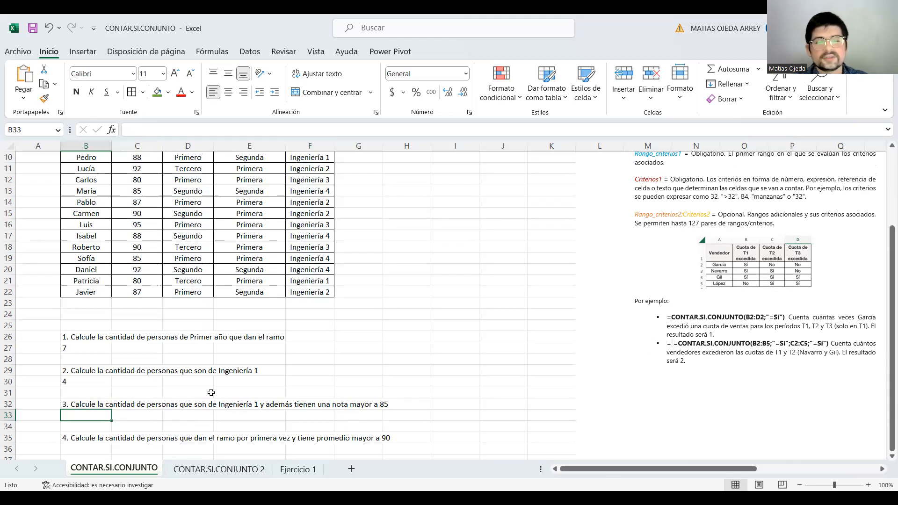
{"action": "type", "text": "="}
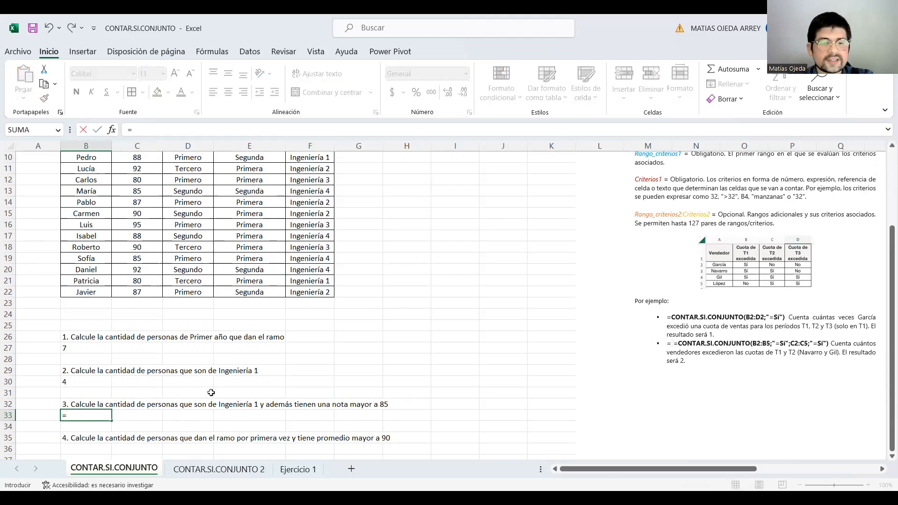
{"action": "type", "text": "contar"}
{"action": "left_click", "coordinate": [123, 456]}
{"action": "double_click", "coordinate": [122, 456]}
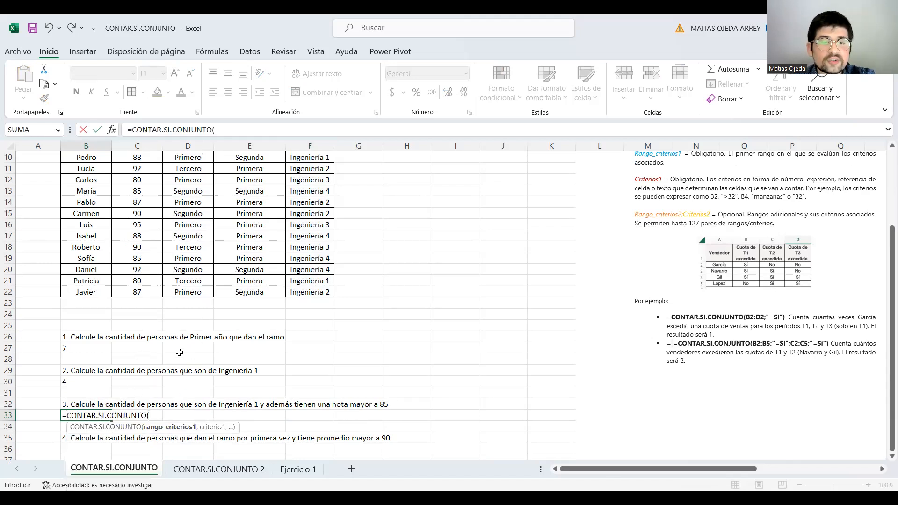
{"action": "scroll", "coordinate": [197, 367], "scroll_direction": "down", "scroll_amount": 1}
{"action": "scroll", "coordinate": [325, 171], "scroll_direction": "up", "scroll_amount": 2}
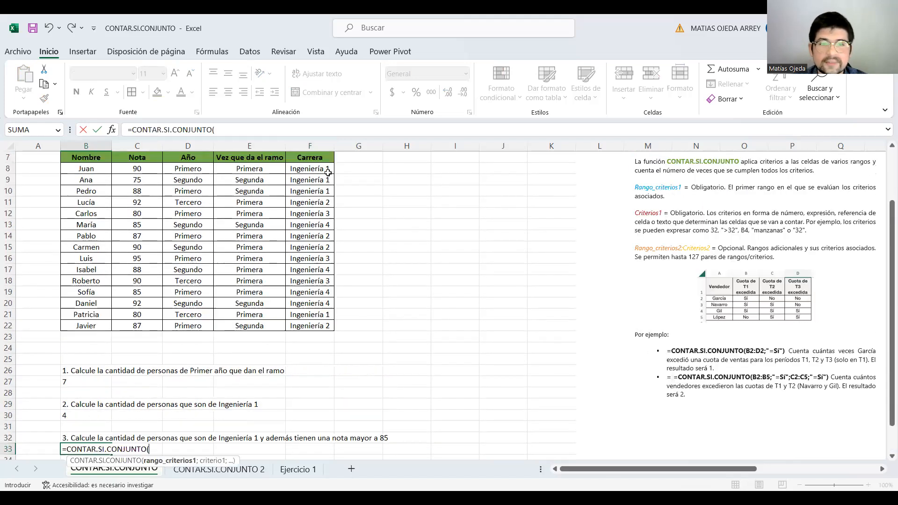
{"action": "left_click", "coordinate": [325, 171]}
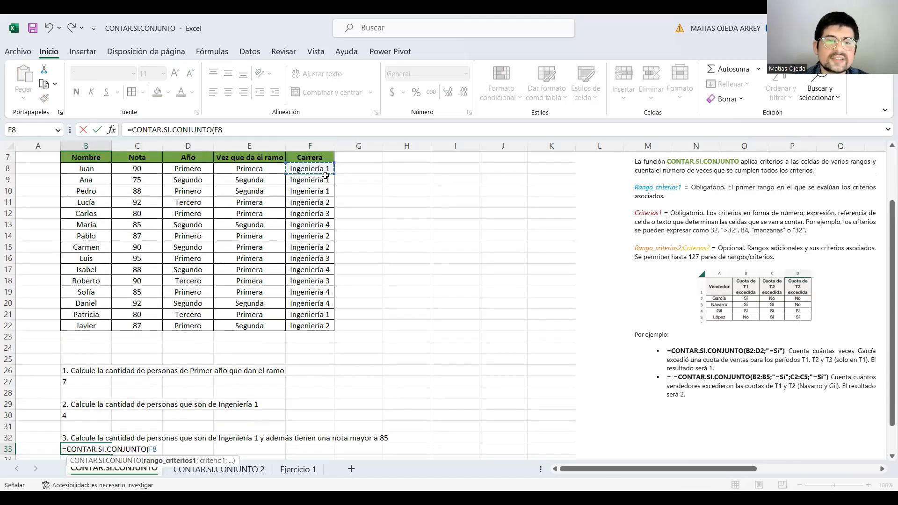
{"action": "left_click_drag", "start_coordinate": [323, 330], "coordinate": [324, 329]}
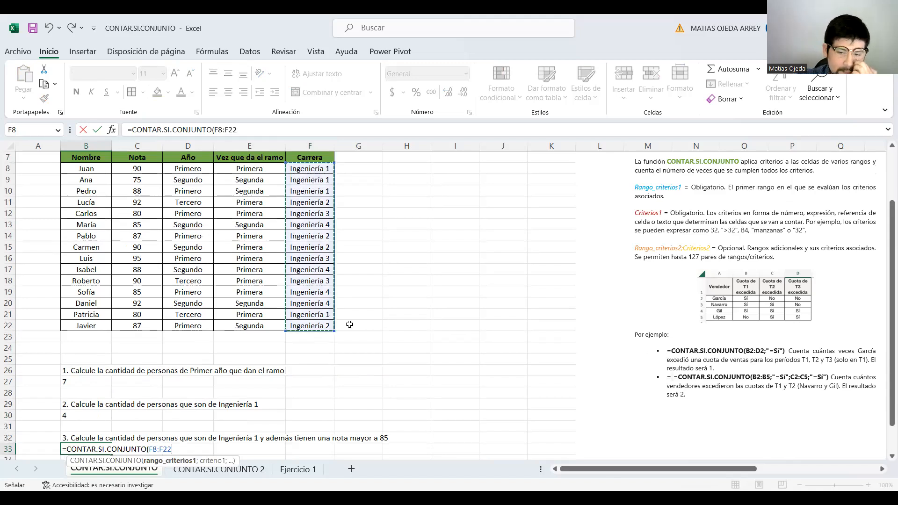
{"action": "type", "text": ";"}
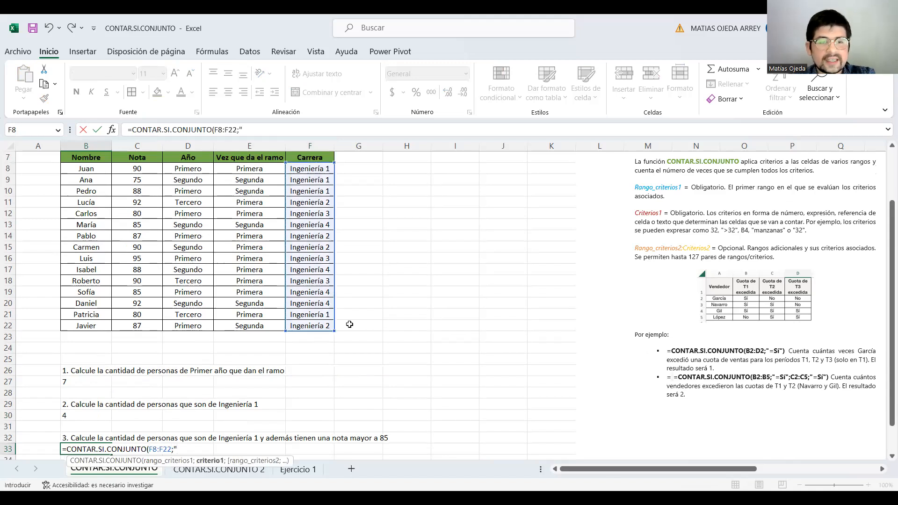
{"action": "type", "text": "\"Ingeniería 1\";"}
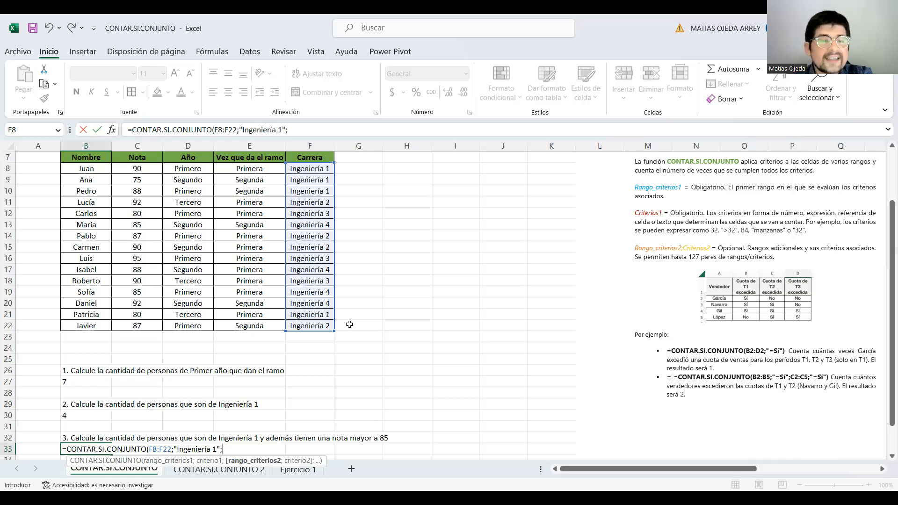
- Add the Nota values C8:C22 with the criterion ">85" to the B33 formula and enter it
{"action": "left_click", "coordinate": [136, 171]}
{"action": "left_click_drag", "start_coordinate": [136, 173], "coordinate": [132, 328]}
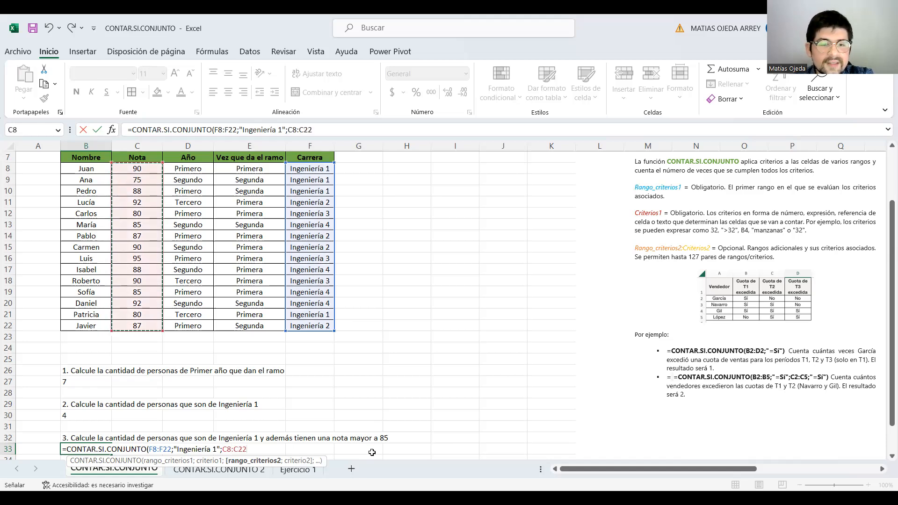
{"action": "type", "text": ";\">"}
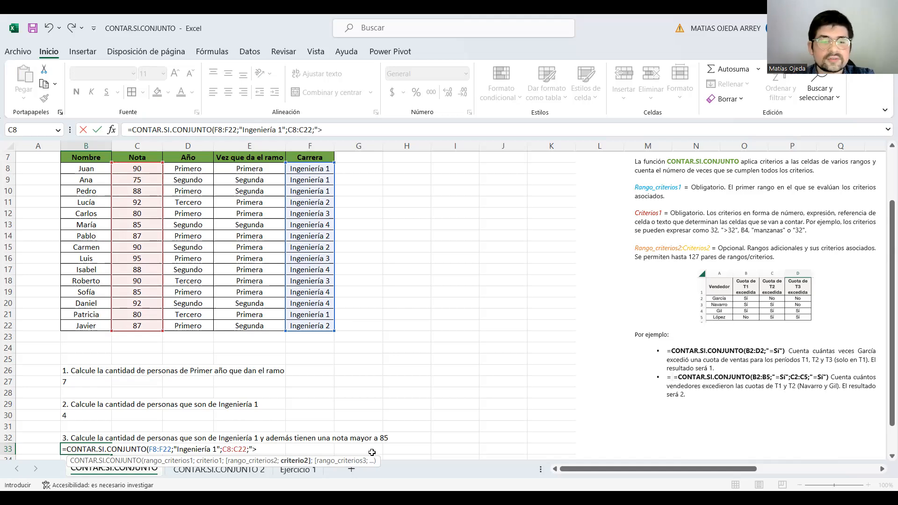
{"action": "type", "text": "85"}
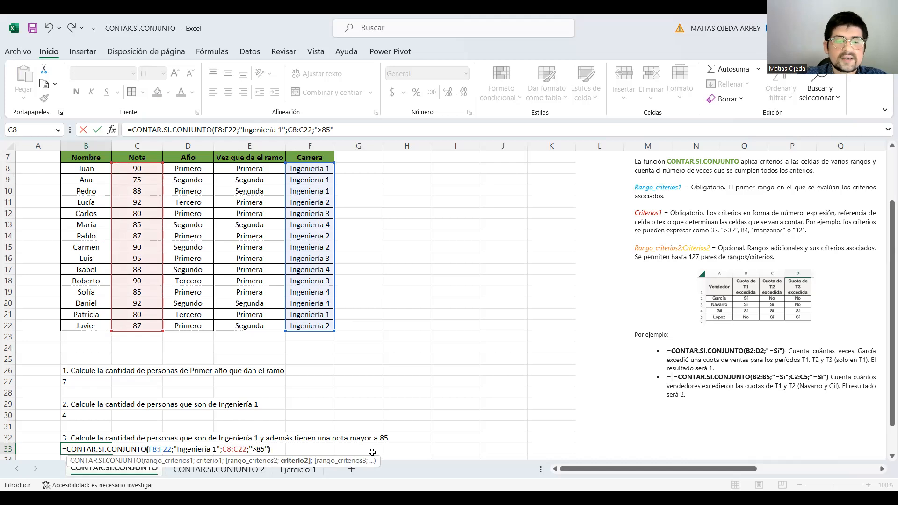
{"action": "key", "text": "Return"}
{"action": "left_click", "coordinate": [82, 438]}
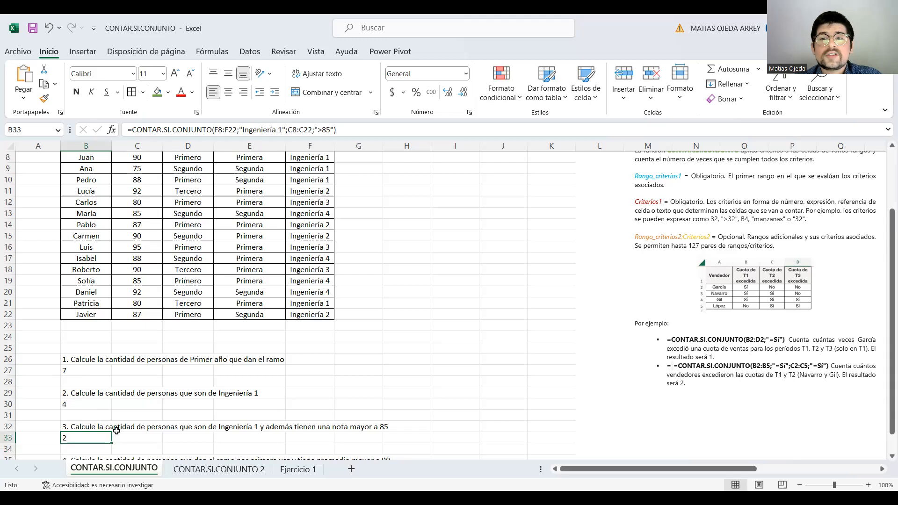
- Select the "Ingeniería 1" cells F8:F10 and F21 to check the question 3 answer against their grades
{"action": "scroll", "coordinate": [216, 236], "scroll_direction": "up", "scroll_amount": 2}
{"action": "scroll", "coordinate": [222, 238], "scroll_direction": "down", "scroll_amount": 2}
{"action": "scroll", "coordinate": [225, 243], "scroll_direction": "up", "scroll_amount": 1}
{"action": "scroll", "coordinate": [225, 244], "scroll_direction": "up", "scroll_amount": 2}
{"action": "scroll", "coordinate": [225, 244], "scroll_direction": "down", "scroll_amount": 2}
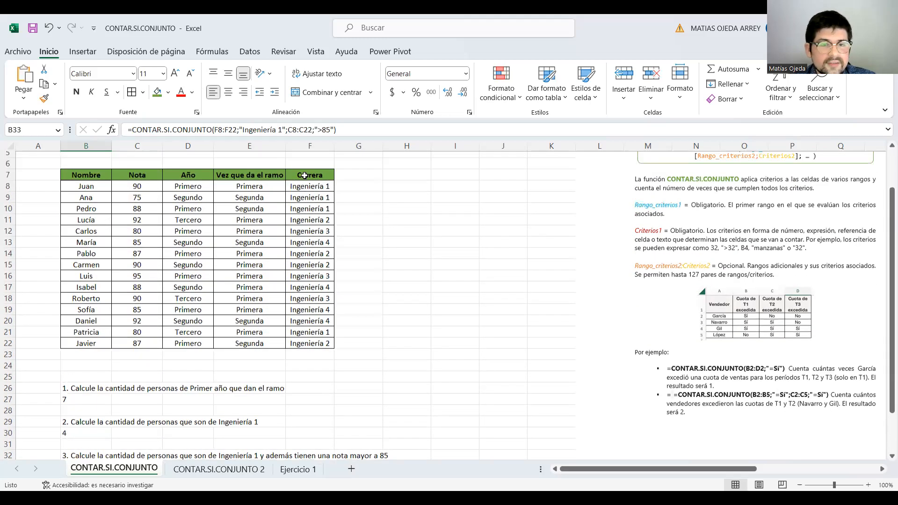
{"action": "scroll", "coordinate": [307, 178], "scroll_direction": "up", "scroll_amount": 1}
{"action": "left_click_drag", "start_coordinate": [310, 190], "coordinate": [310, 213]}
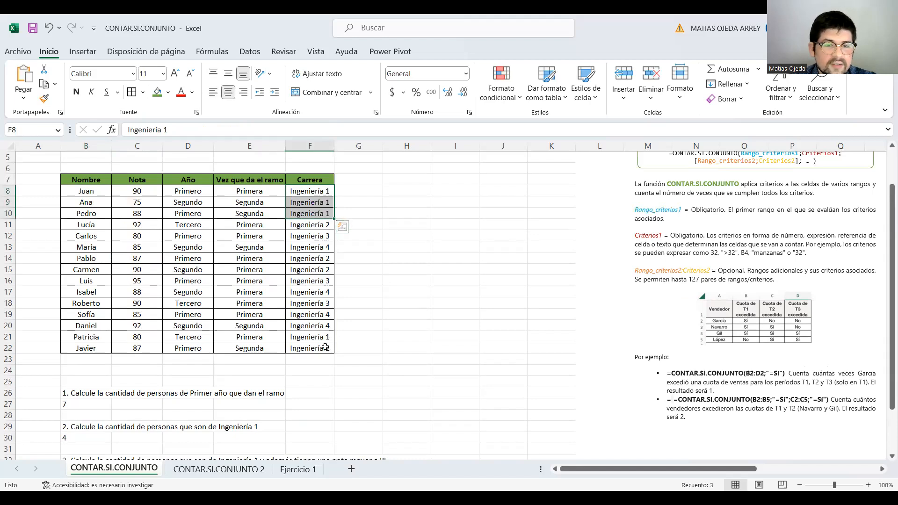
{"action": "left_click", "coordinate": [315, 335], "text": "ctrl"}
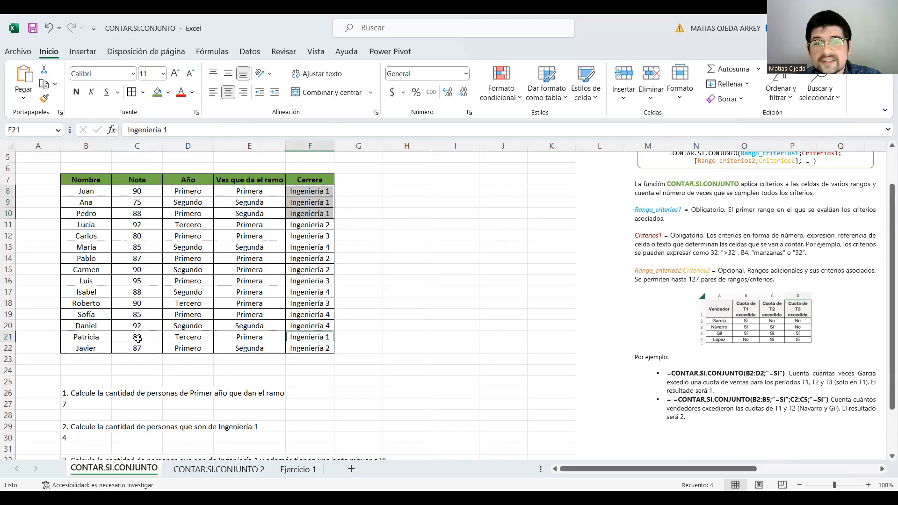
- Mark the Nota cells C8 and C10 with a green fill as matches for question 3, and undo the fill
{"action": "left_click", "coordinate": [139, 192]}
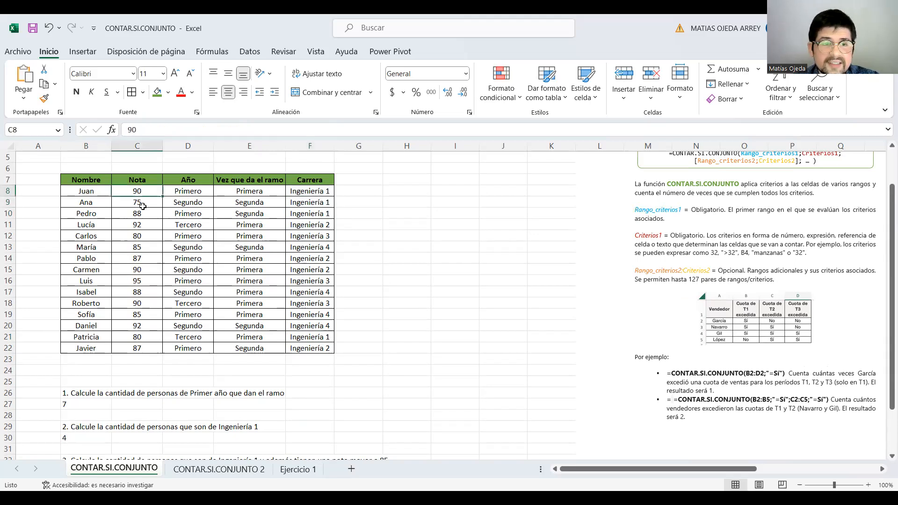
{"action": "left_click", "coordinate": [144, 215], "text": "ctrl"}
{"action": "left_click", "coordinate": [157, 92]}
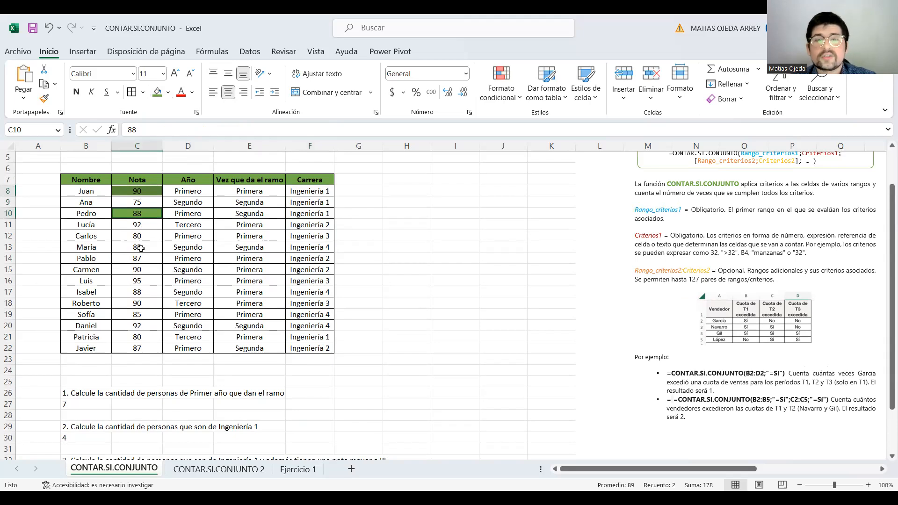
{"action": "key", "text": "ctrl+z"}
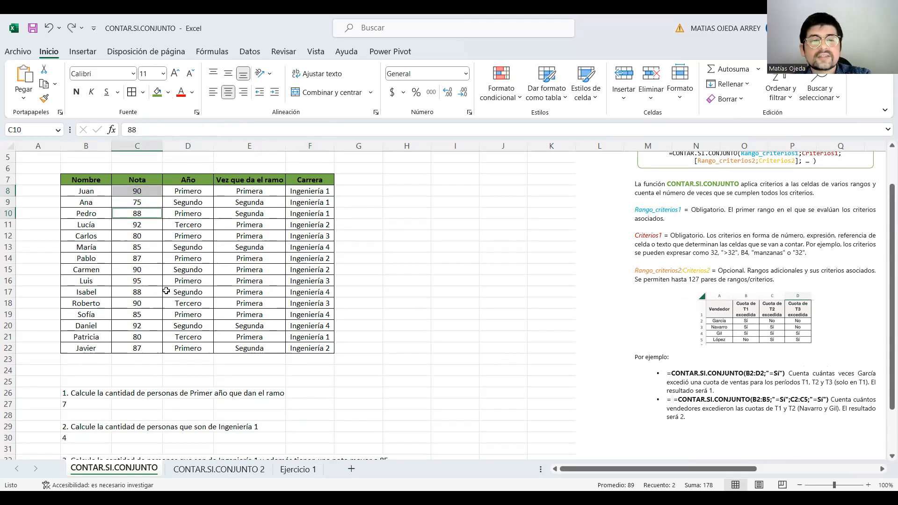
- Fill the answer cells B27, B30 and B33 with the lightest green theme colour
{"action": "scroll", "coordinate": [244, 300], "scroll_direction": "up", "scroll_amount": 2}
{"action": "scroll", "coordinate": [244, 300], "scroll_direction": "down", "scroll_amount": 4}
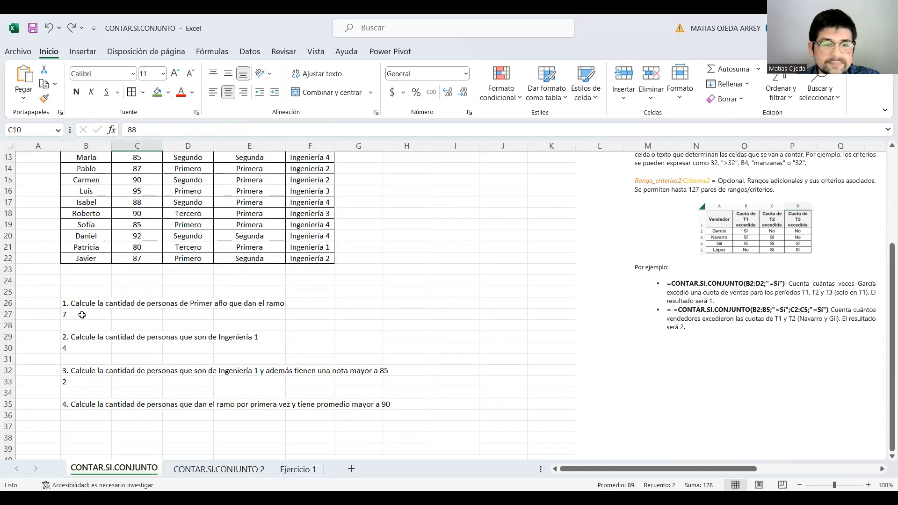
{"action": "left_click", "coordinate": [85, 314]}
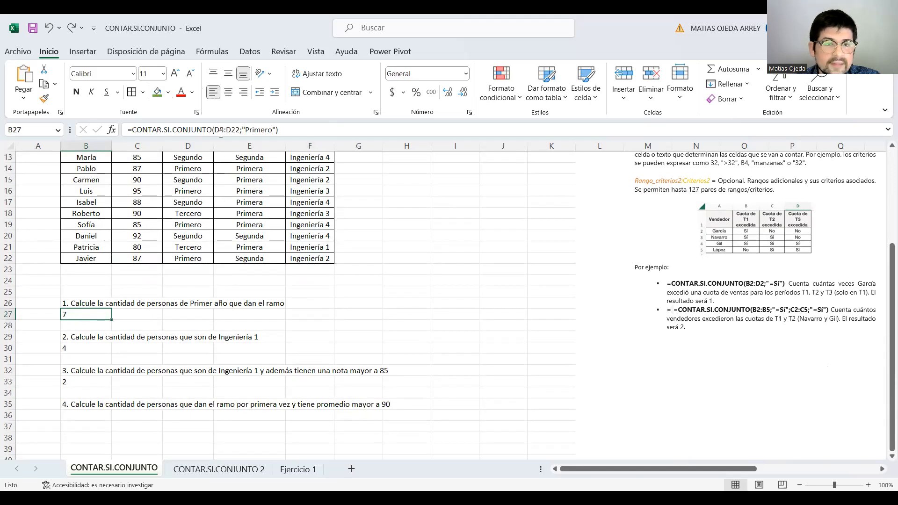
{"action": "left_click", "coordinate": [169, 94]}
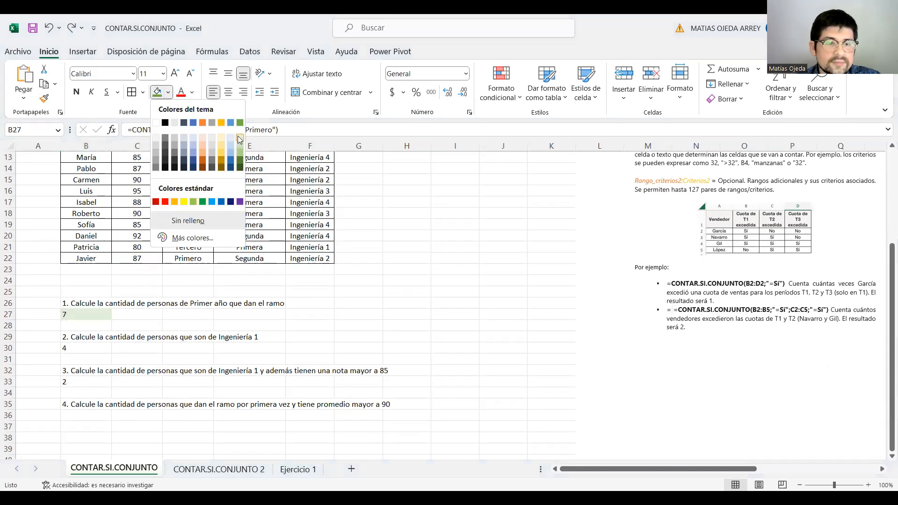
{"action": "left_click", "coordinate": [239, 140]}
{"action": "left_click", "coordinate": [87, 348]}
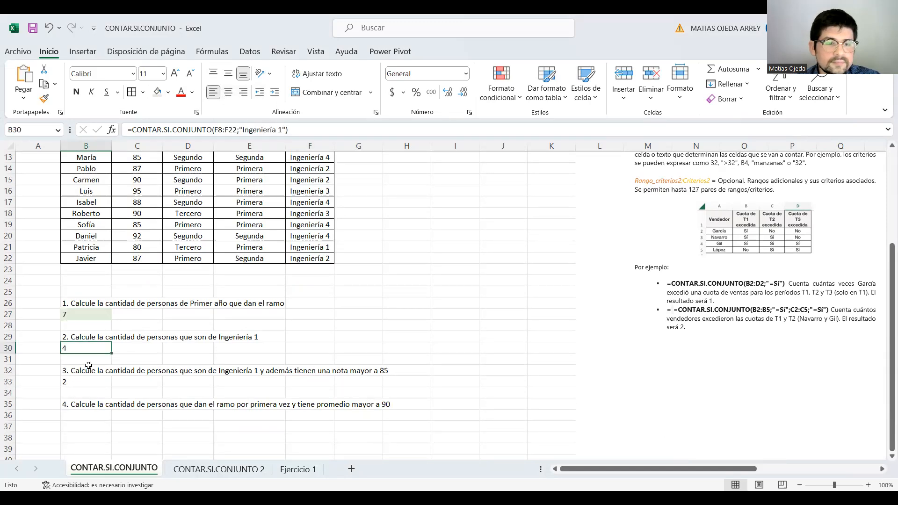
{"action": "left_click", "coordinate": [88, 384], "text": "ctrl"}
{"action": "left_click", "coordinate": [158, 92]}
{"action": "left_click", "coordinate": [185, 369]}
- Start a CONTAR.SI.CONJUNTO formula in B36 with the "Vez que da el ramo" values E8:E22 as the first criteria range
{"action": "left_click", "coordinate": [101, 417]}
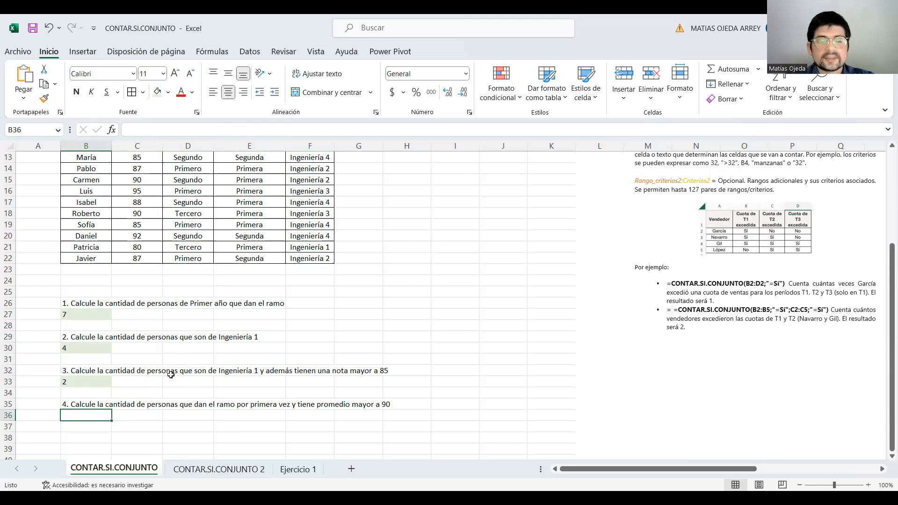
{"action": "type", "text": "="}
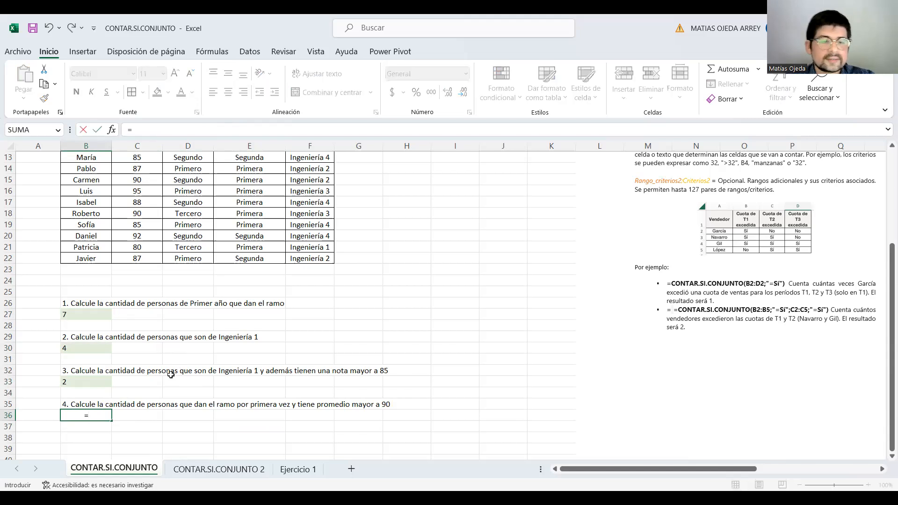
{"action": "type", "text": "contar"}
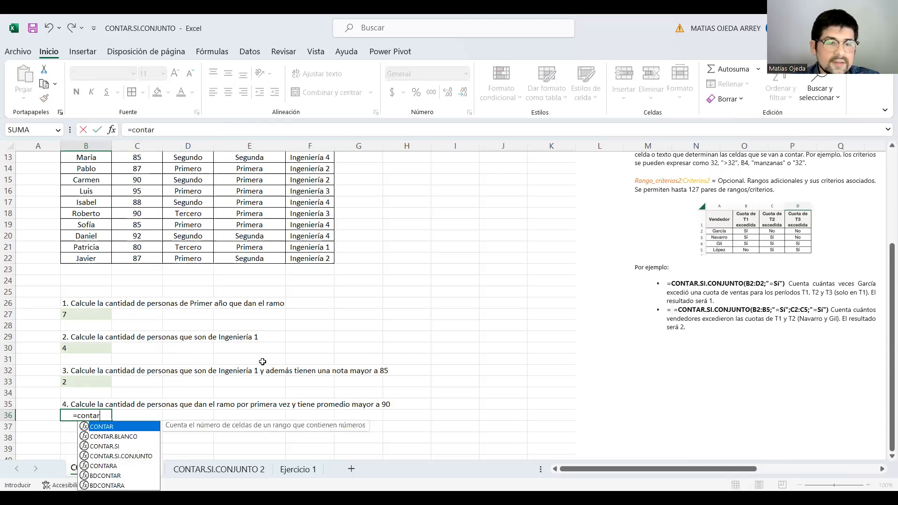
{"action": "key", "text": "Tab"}
{"action": "scroll", "coordinate": [212, 333], "scroll_direction": "down", "scroll_amount": 1}
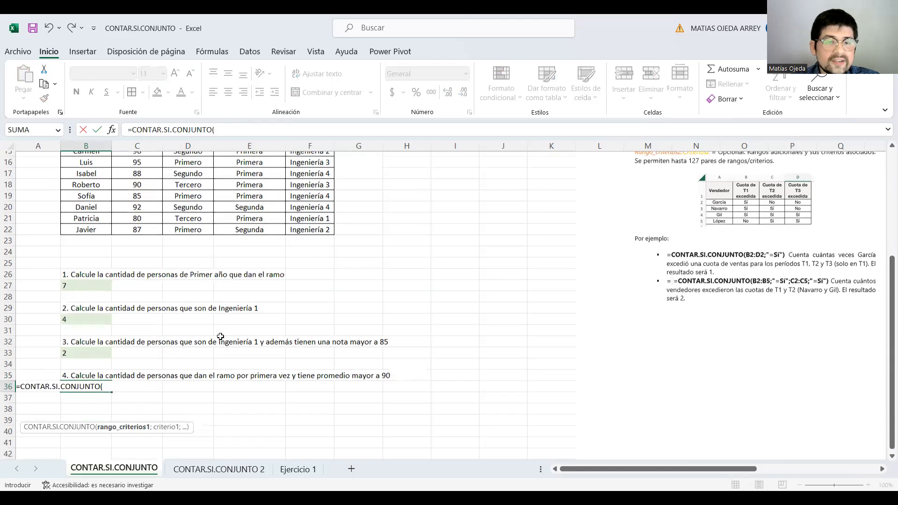
{"action": "scroll", "coordinate": [271, 271], "scroll_direction": "up", "scroll_amount": 4}
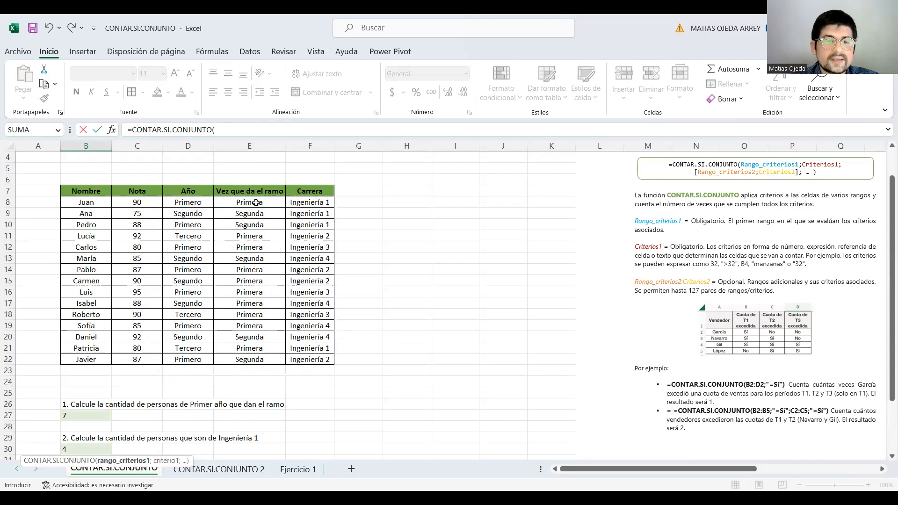
{"action": "left_click_drag", "start_coordinate": [256, 203], "coordinate": [259, 359]}
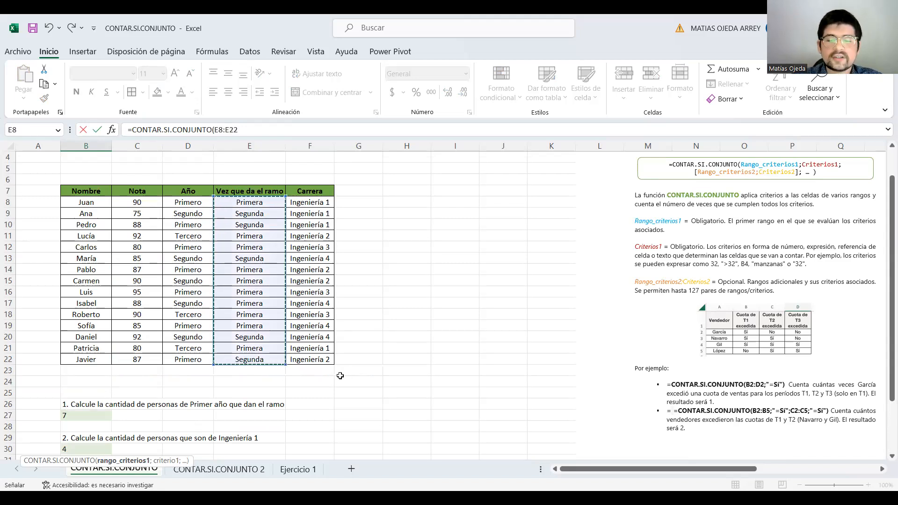
- Add "Primera" as the first criterion of the CONTAR.SI.CONJUNTO formula in B36
{"action": "type", "text": ";"}
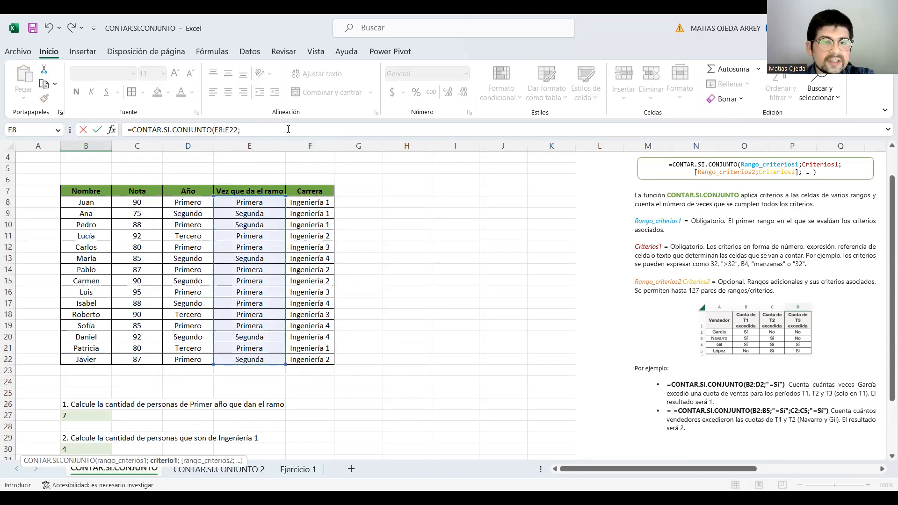
{"action": "left_click", "coordinate": [272, 123]}
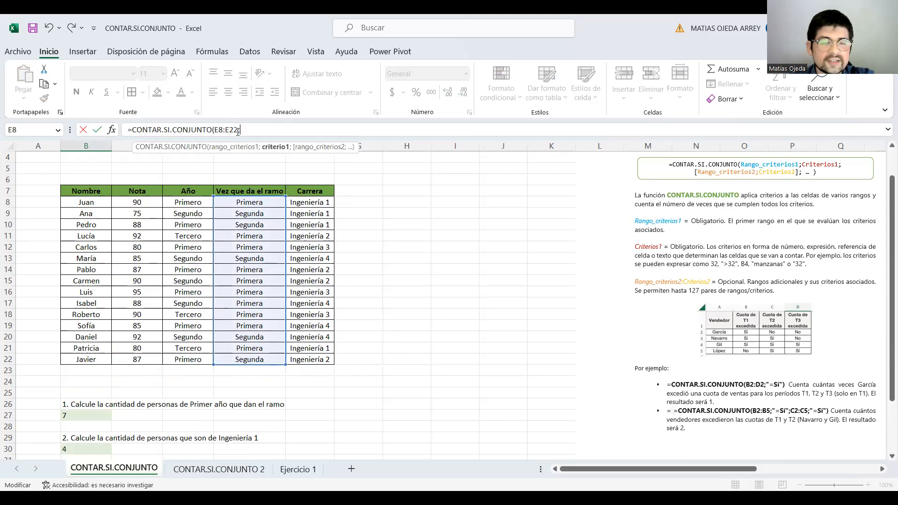
{"action": "type", "text": "\"Primera"}
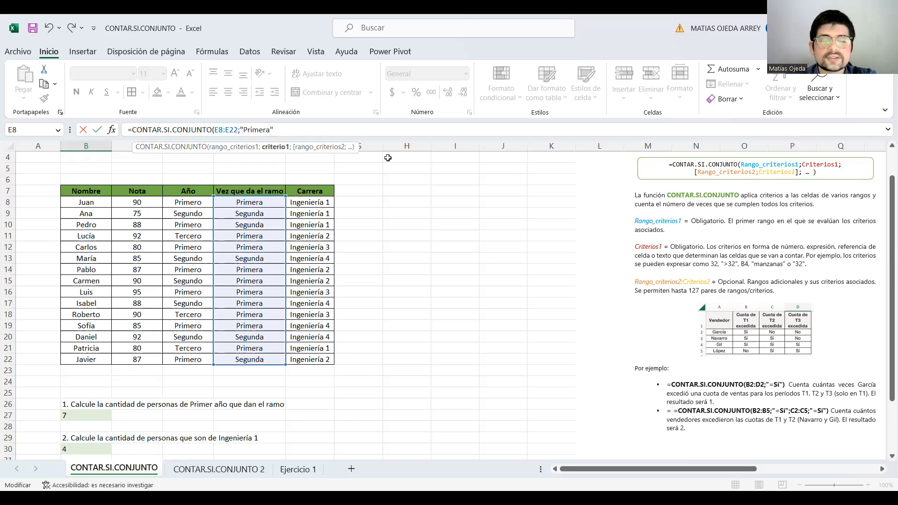
{"action": "type", "text": "\";"}
- Complete the B36 formula with the Nota values C8:C22 as the second criteria range and ">90" as its criterion
{"action": "scroll", "coordinate": [416, 192], "scroll_direction": "down", "scroll_amount": 3}
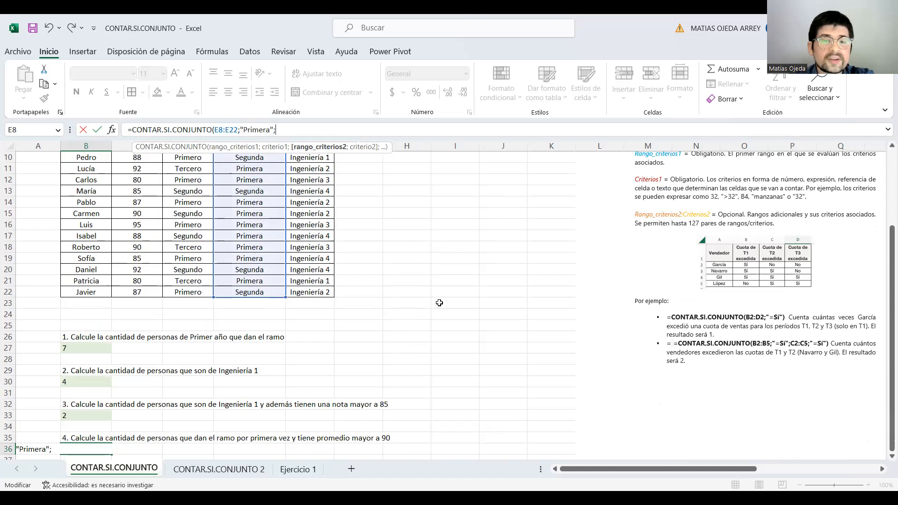
{"action": "scroll", "coordinate": [438, 304], "scroll_direction": "up", "scroll_amount": 3}
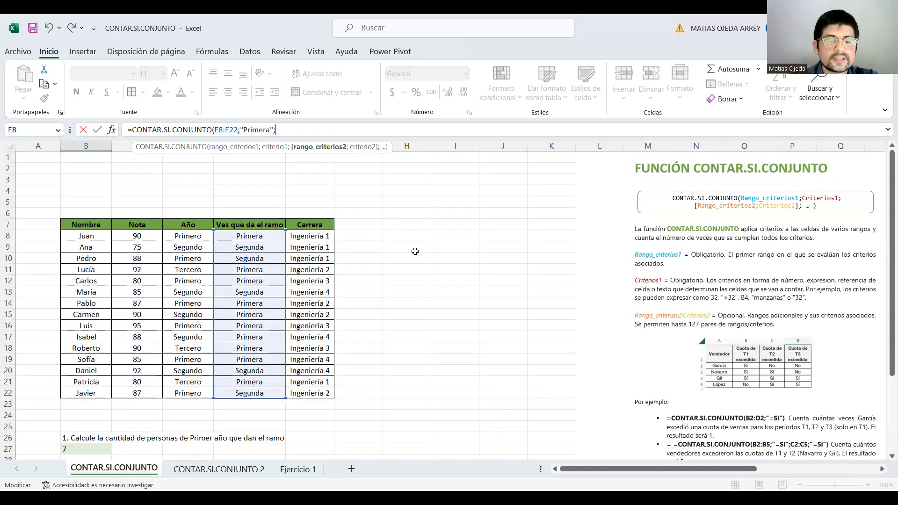
{"action": "left_click_drag", "start_coordinate": [135, 236], "coordinate": [132, 391]}
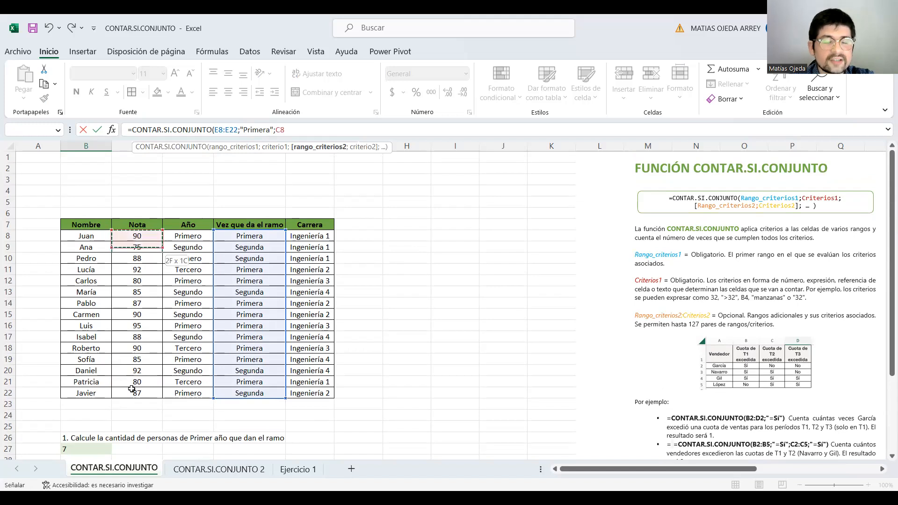
{"action": "type", "text": ";\""}
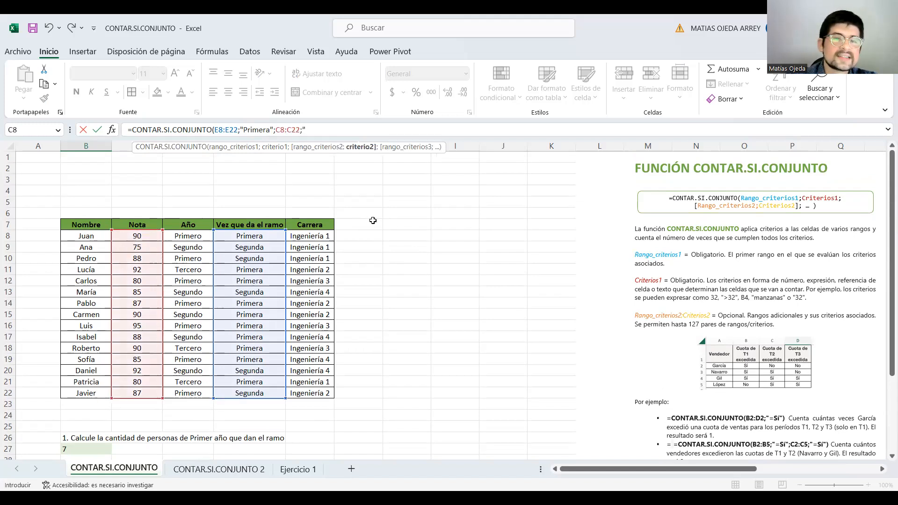
{"action": "type", "text": ">"}
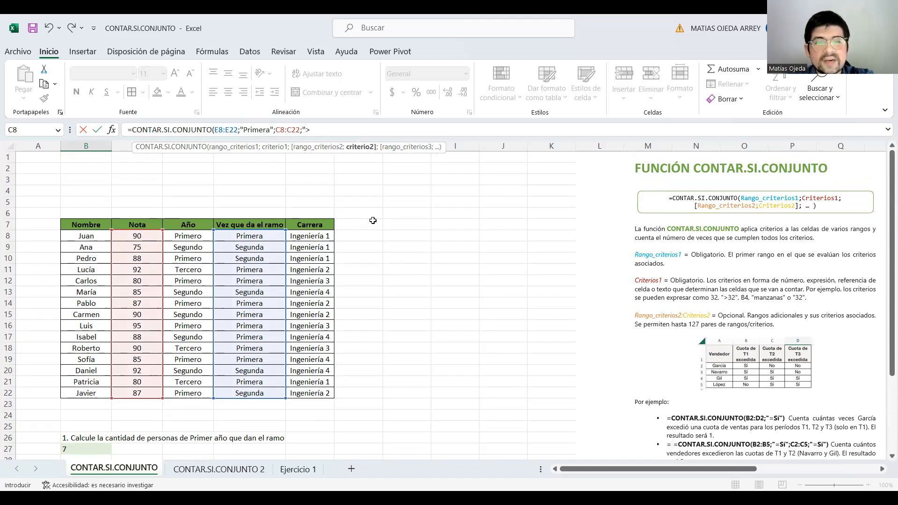
{"action": "type", "text": "90"}
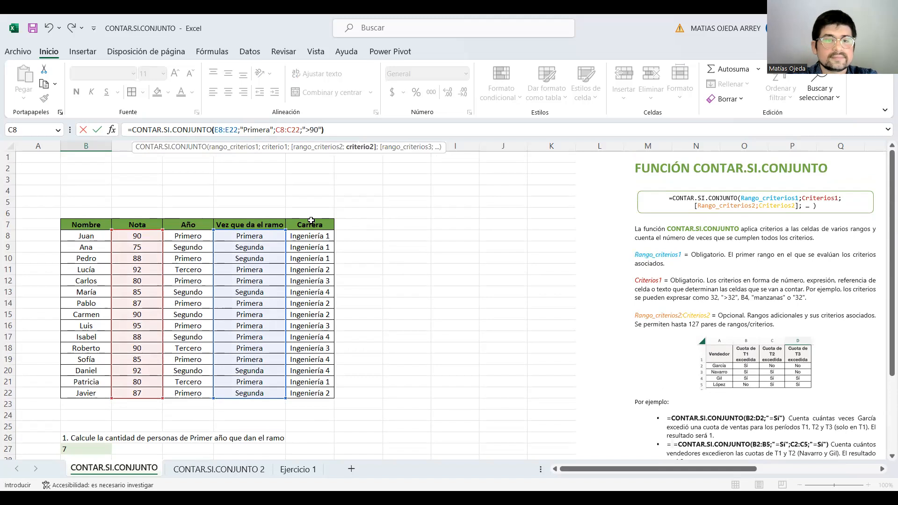
{"action": "type", "text": "\")"}
{"action": "key", "text": "Return"}
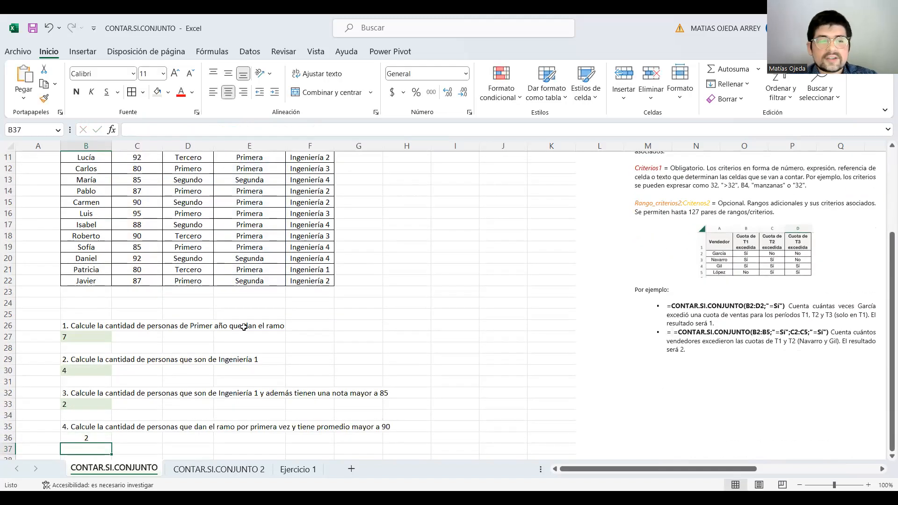
- Fill the question 4 answer cell B36 with the same light green as the other answer cells
{"action": "left_click", "coordinate": [97, 434]}
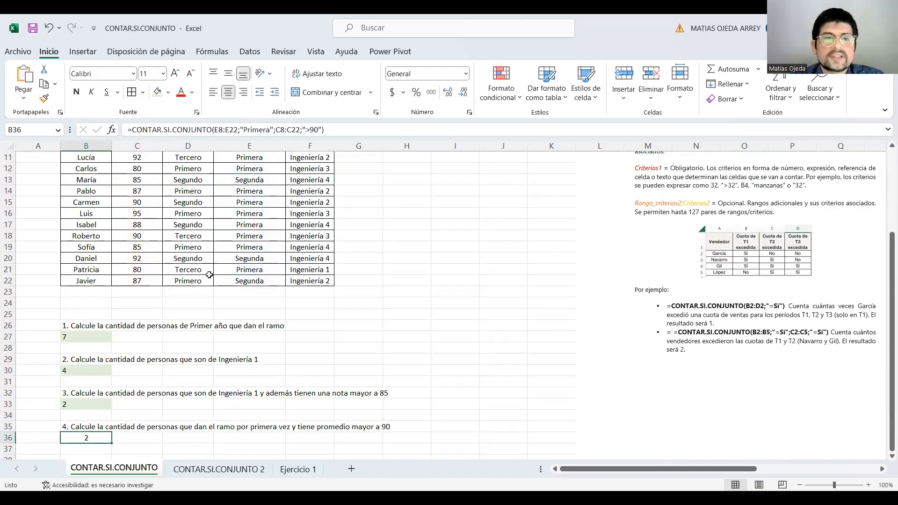
{"action": "scroll", "coordinate": [359, 373], "scroll_direction": "down", "scroll_amount": 2}
{"action": "scroll", "coordinate": [358, 374], "scroll_direction": "up", "scroll_amount": 3}
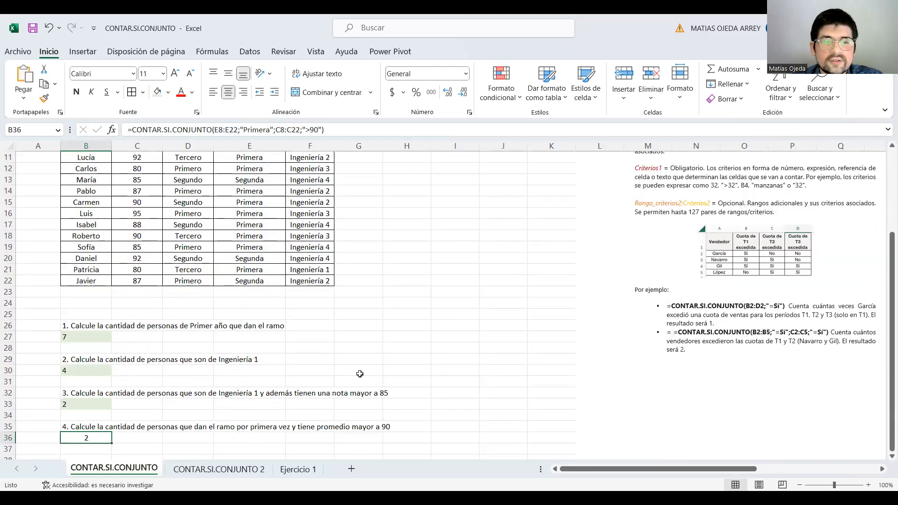
{"action": "scroll", "coordinate": [359, 374], "scroll_direction": "up", "scroll_amount": 1}
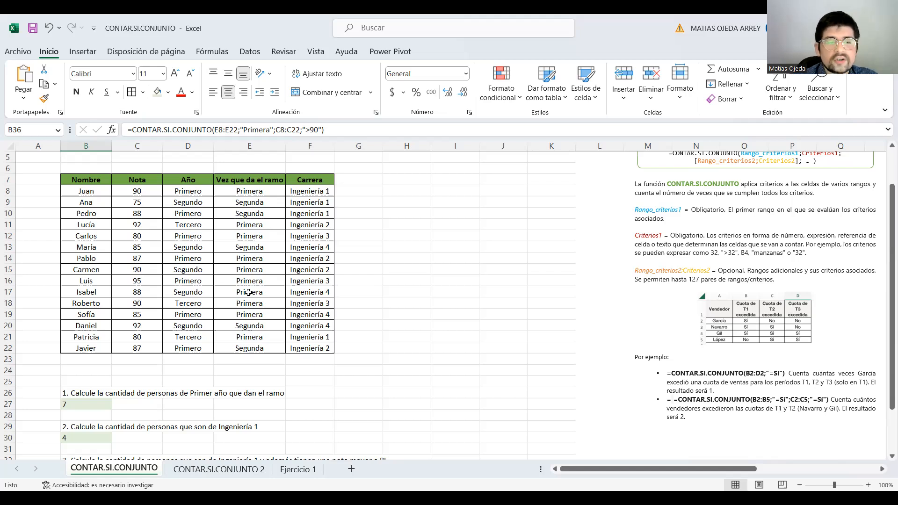
{"action": "scroll", "coordinate": [260, 298], "scroll_direction": "down", "scroll_amount": 2}
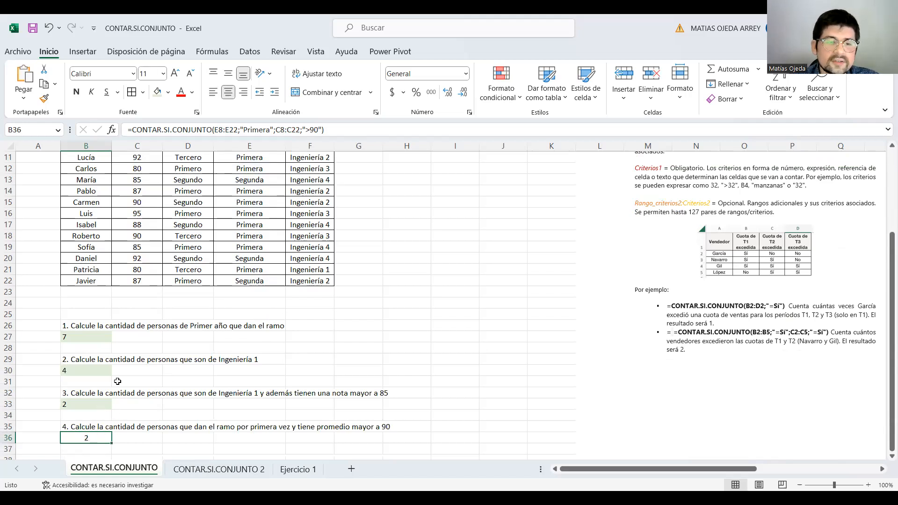
{"action": "left_click", "coordinate": [158, 92]}
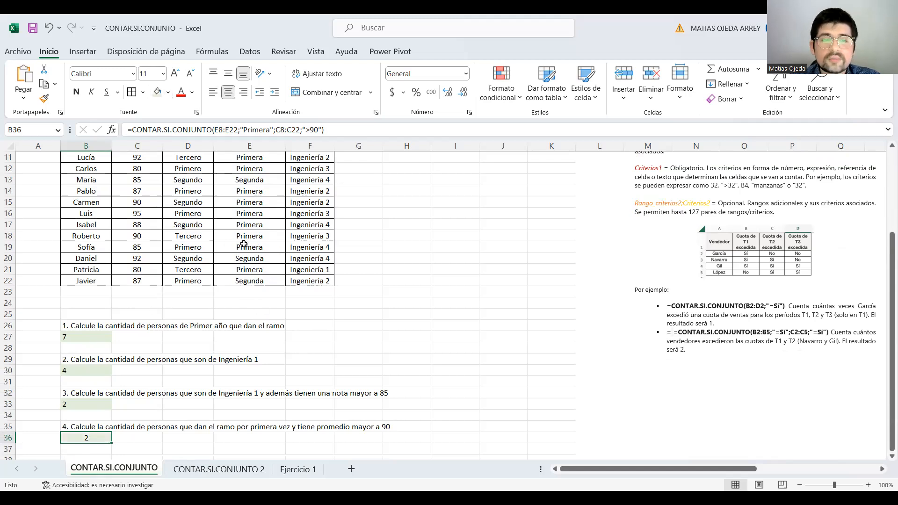
{"action": "scroll", "coordinate": [240, 268], "scroll_direction": "down", "scroll_amount": 2}
{"action": "scroll", "coordinate": [265, 365], "scroll_direction": "up", "scroll_amount": 3}
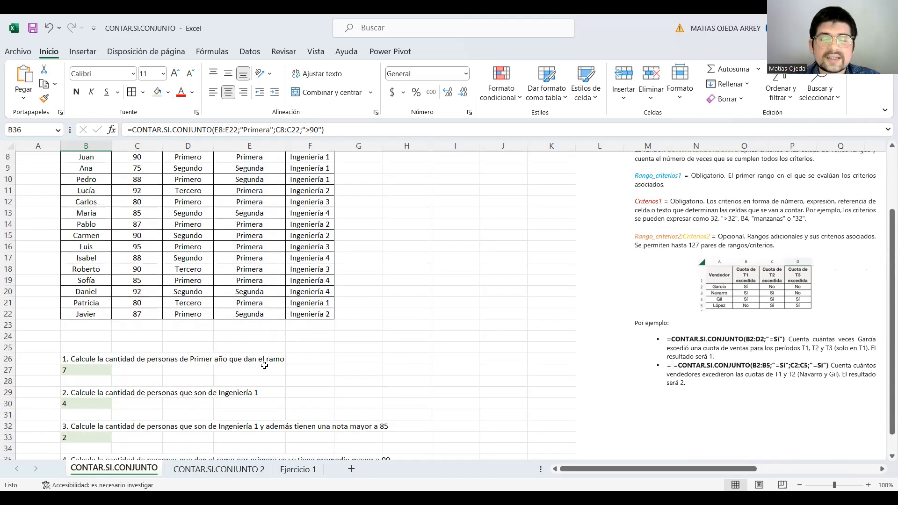
{"action": "scroll", "coordinate": [264, 365], "scroll_direction": "up", "scroll_amount": 1}
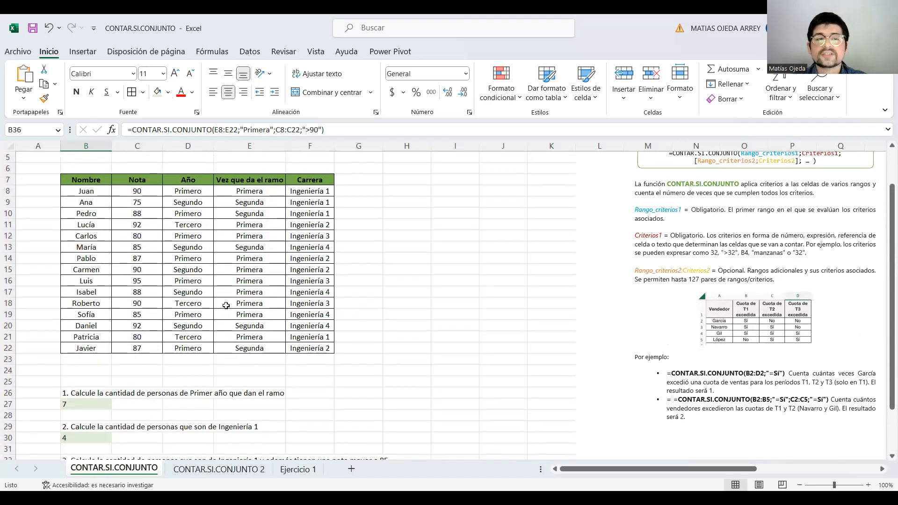